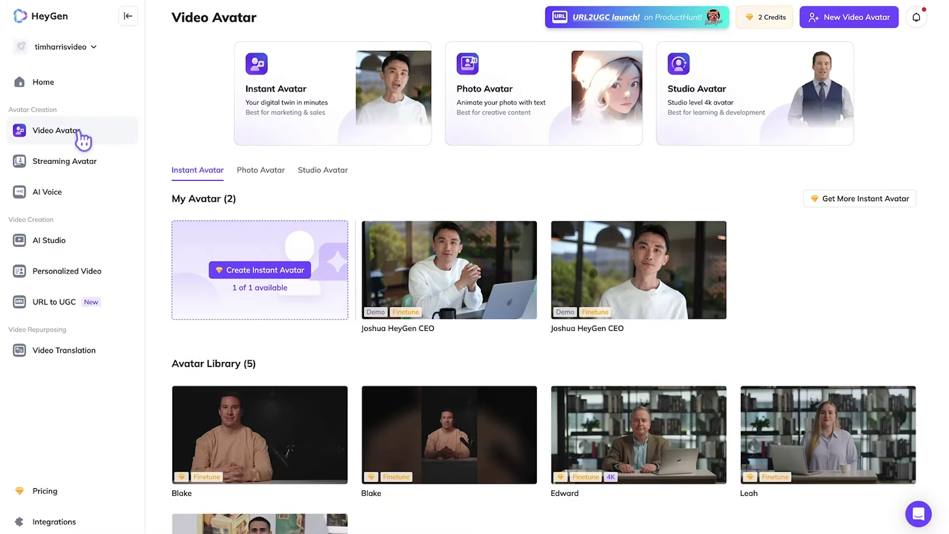
# Start creating an Instant Avatar and go through the text instructions to the footage upload stage.
pyautogui.click(364, 112)
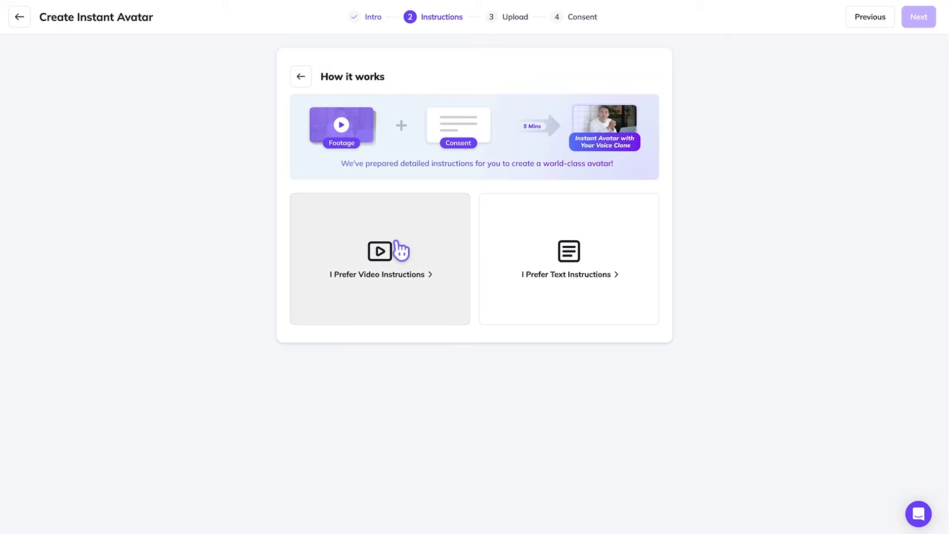
pyautogui.click(568, 252)
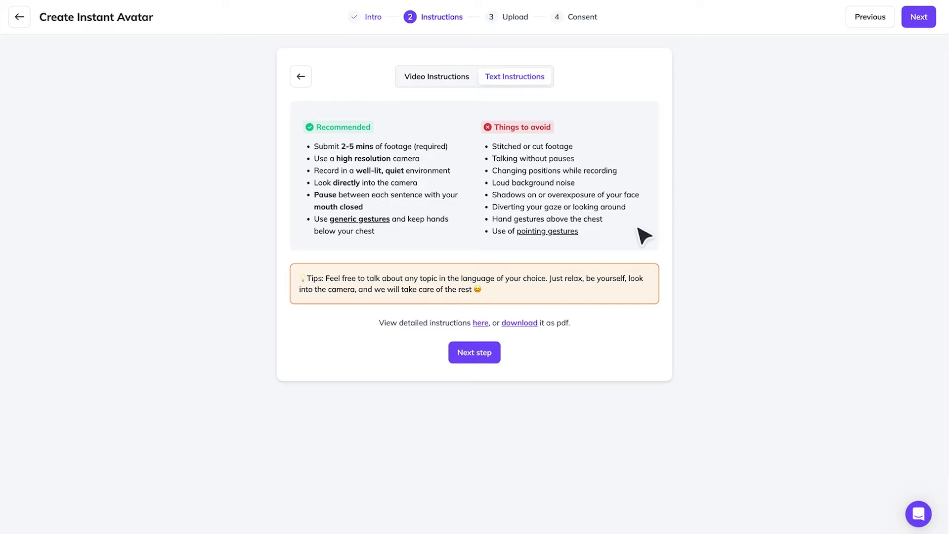
pyautogui.click(491, 354)
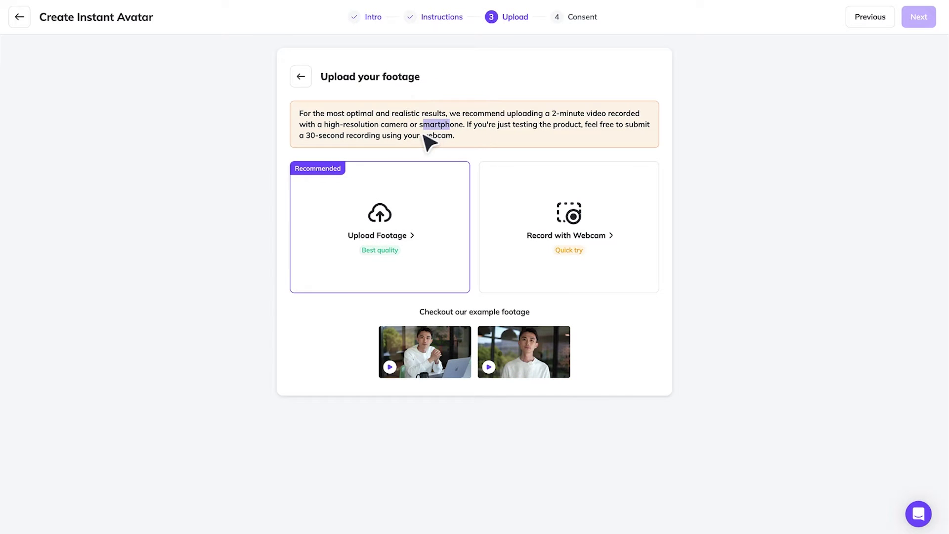
pyautogui.click(456, 138)
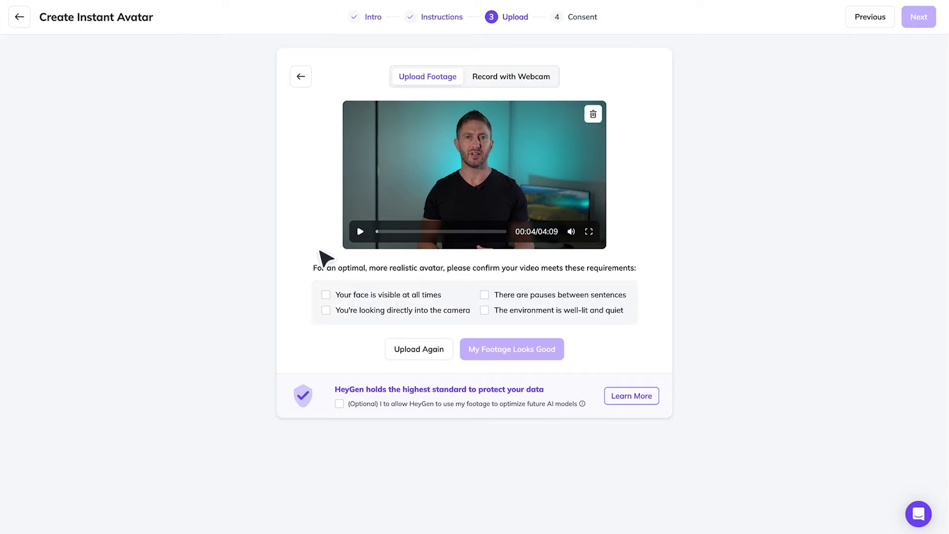
# Confirm that the footage keeps the face visible and looks directly into the camera, and submit the English consent recording.
pyautogui.click(326, 295)
pyautogui.click(326, 309)
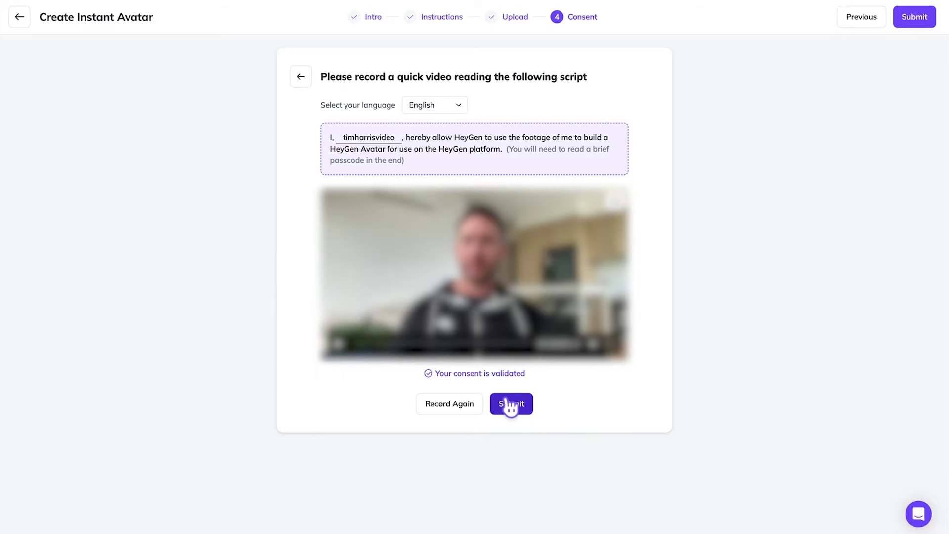
pyautogui.click(511, 402)
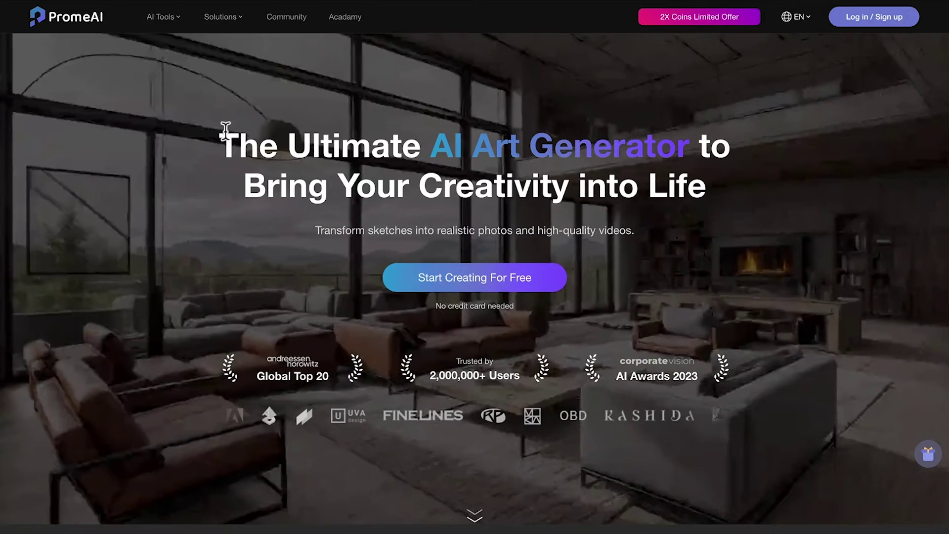
# Switch to the PromeAI website, read its headline and view the AI Tools and Solutions listings.
pyautogui.moveTo(219, 133); pyautogui.dragTo(727, 191)
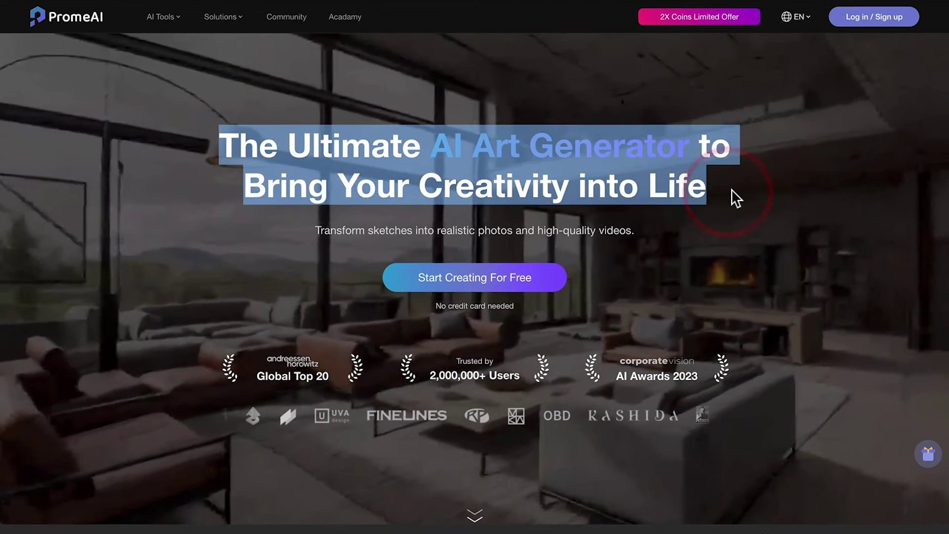
pyautogui.click(731, 189)
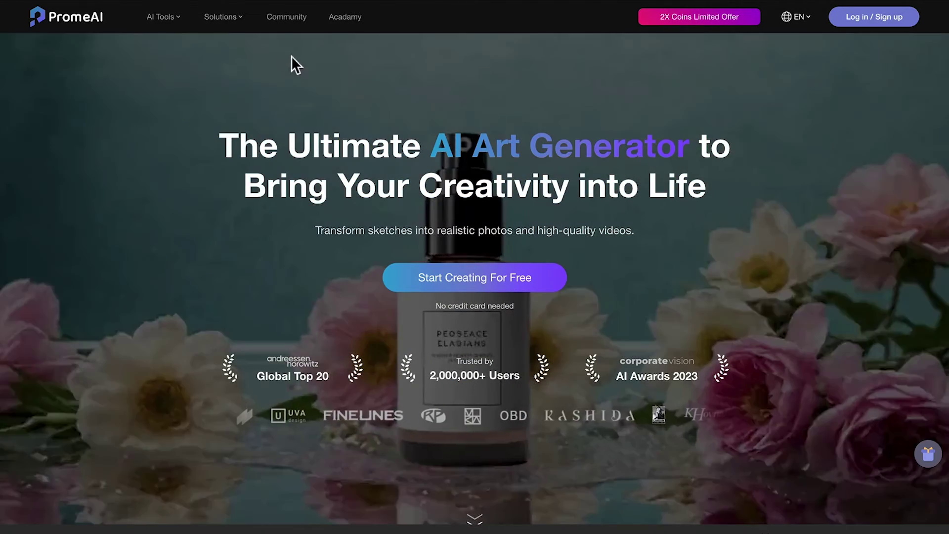
pyautogui.moveTo(180, 28)
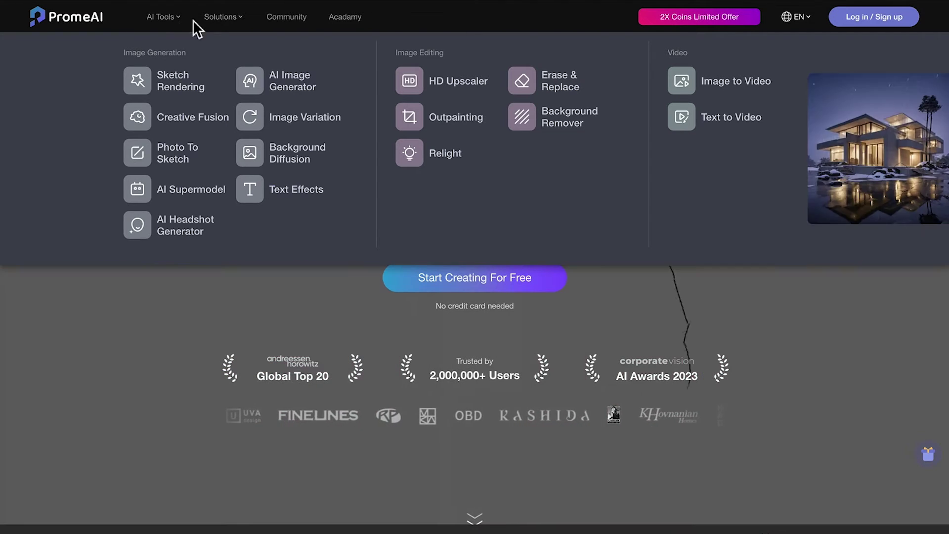
pyautogui.moveTo(230, 26)
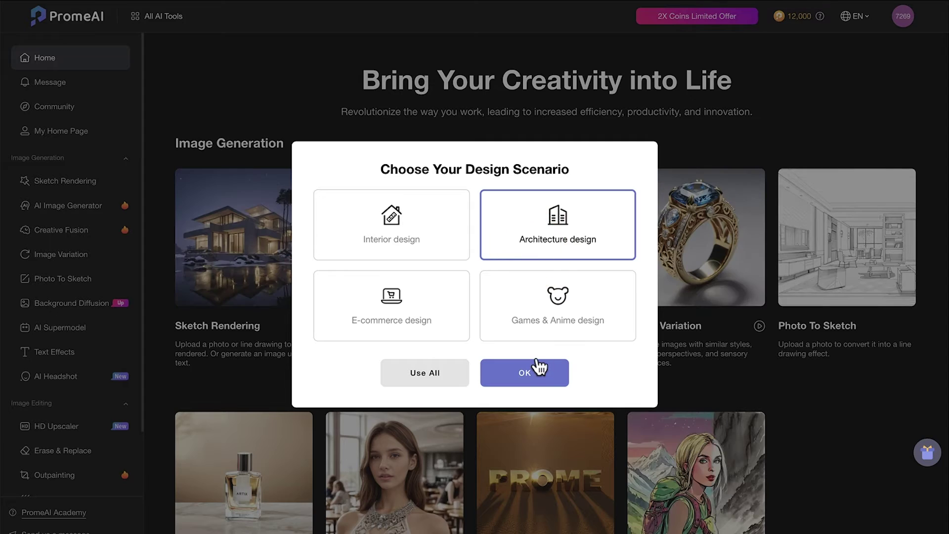
# Confirm Architecture design as the design scenario.
pyautogui.click(536, 372)
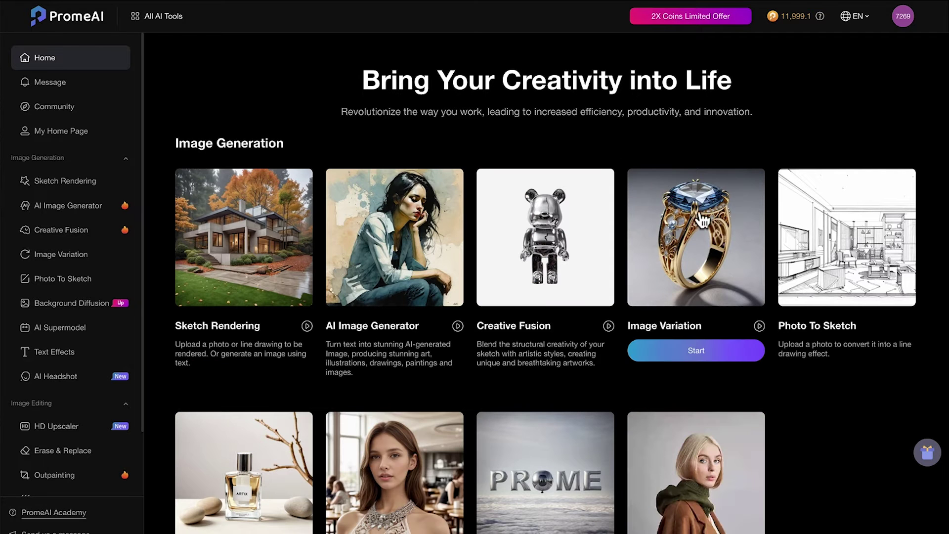
# Look through the Image Generation, Image Editing and Video tools offered on the home page.
pyautogui.moveTo(816, 230)
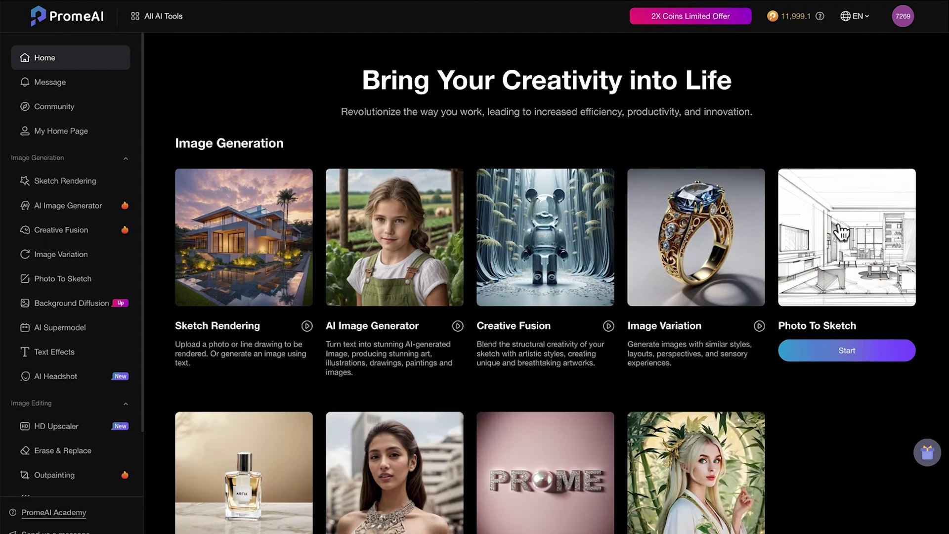
pyautogui.moveTo(527, 241)
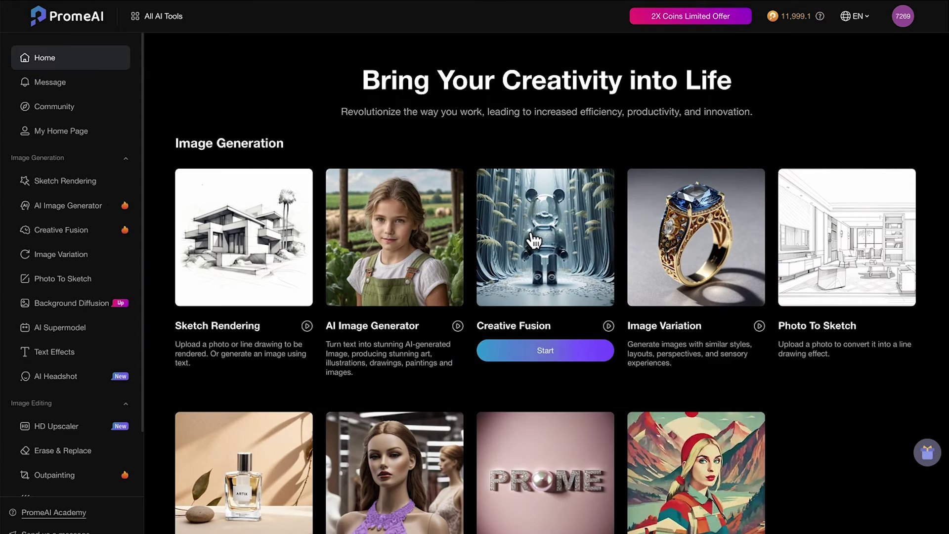
pyautogui.moveTo(419, 240)
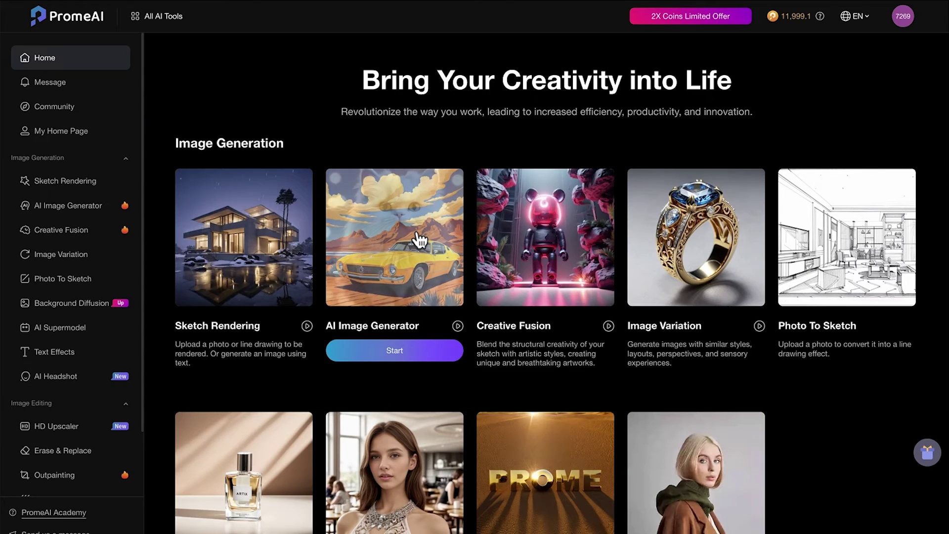
pyautogui.scroll(-2, 416, 238)
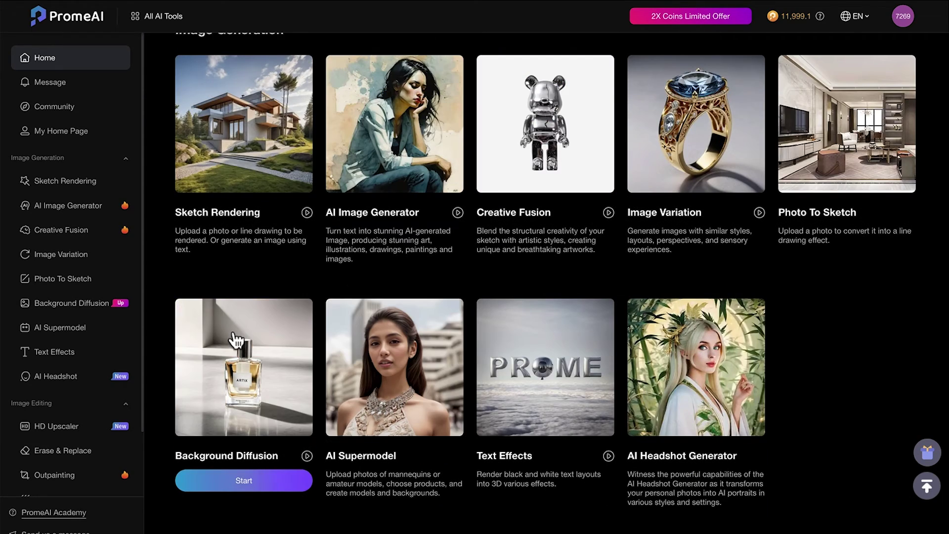
pyautogui.moveTo(688, 375)
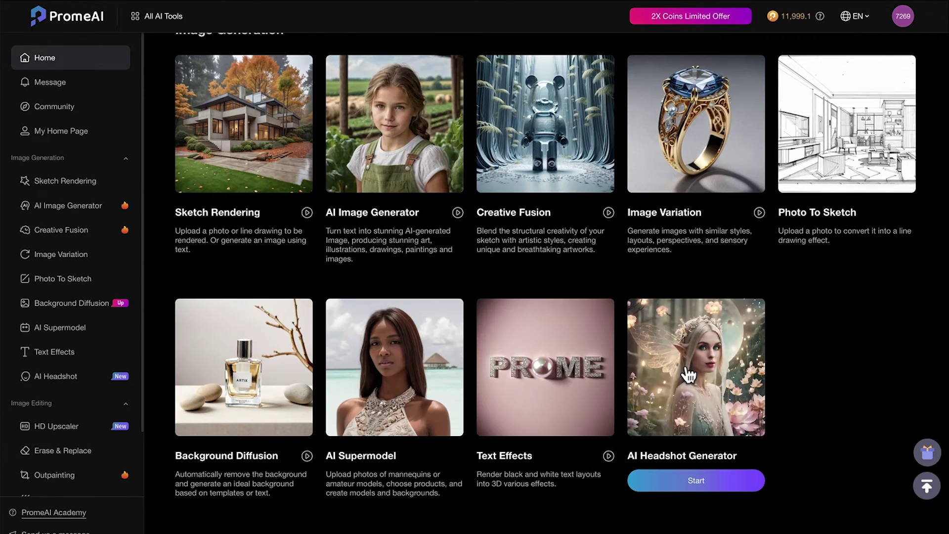
pyautogui.scroll(-5, 689, 376)
pyautogui.moveTo(176, 285); pyautogui.dragTo(261, 282)
pyautogui.moveTo(388, 356)
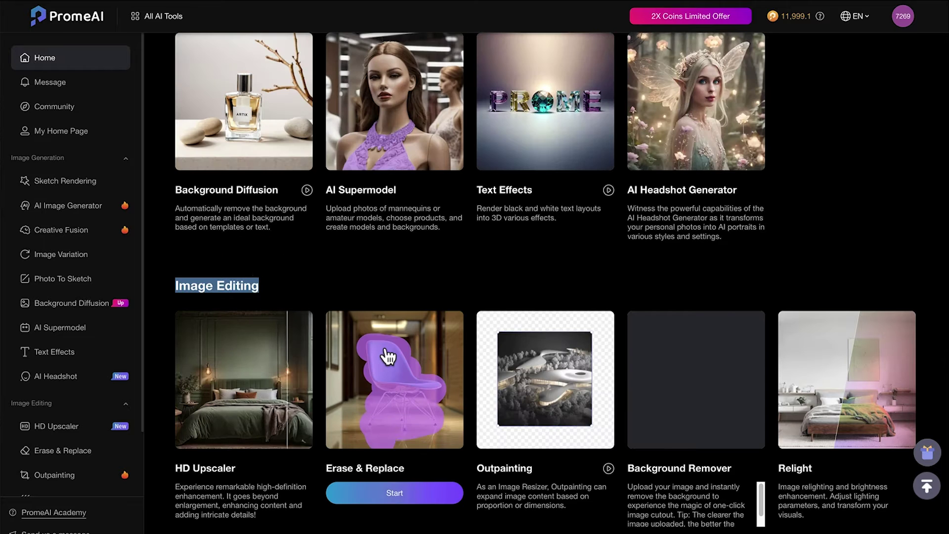
pyautogui.moveTo(645, 368)
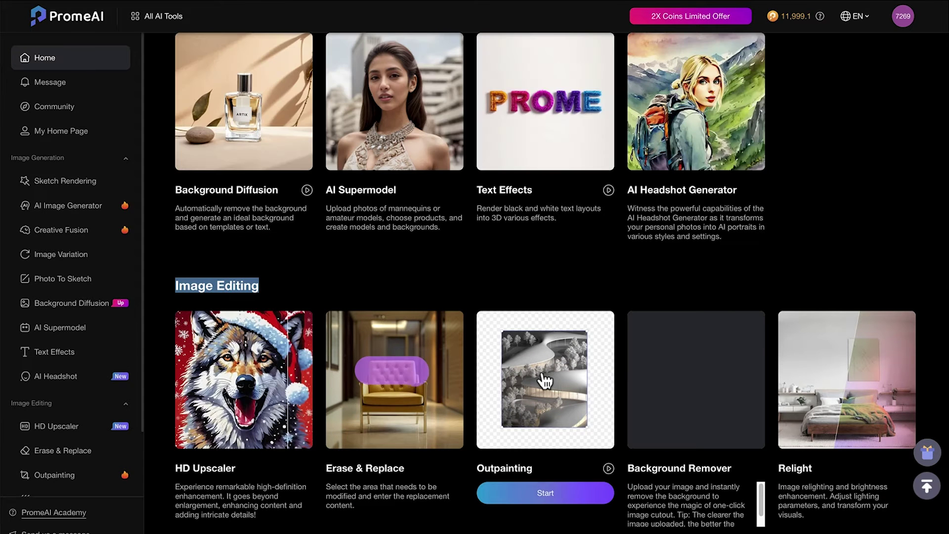
pyautogui.moveTo(257, 368)
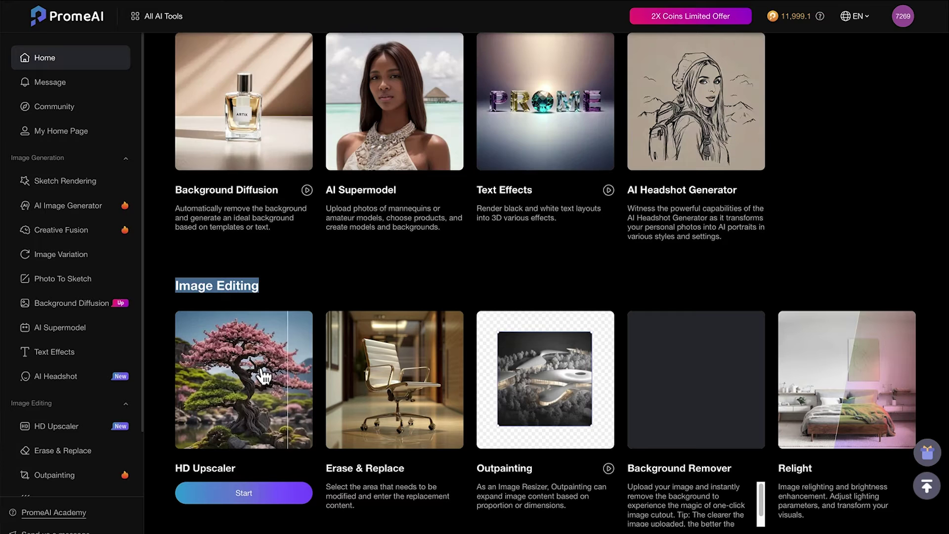
pyautogui.scroll(-5, 159, 366)
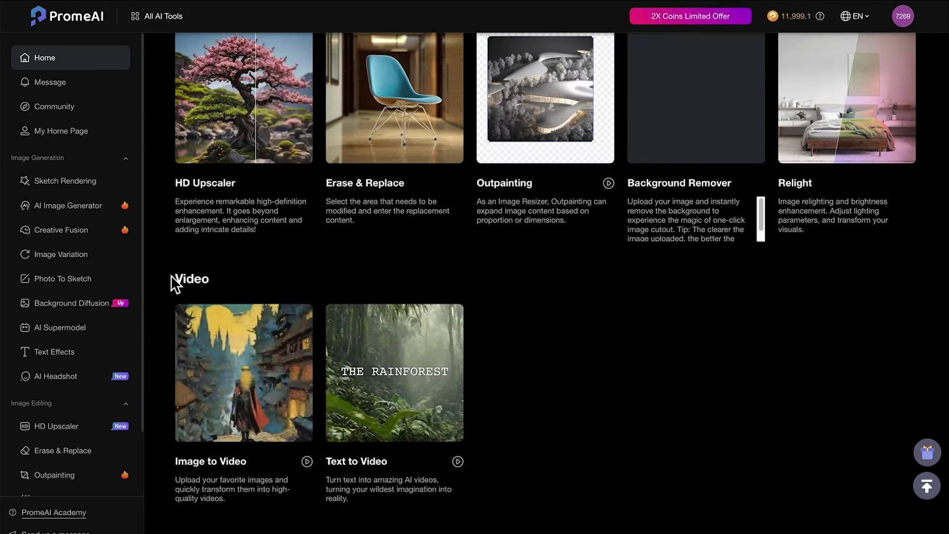
pyautogui.moveTo(170, 275); pyautogui.dragTo(223, 277)
pyautogui.click(258, 277)
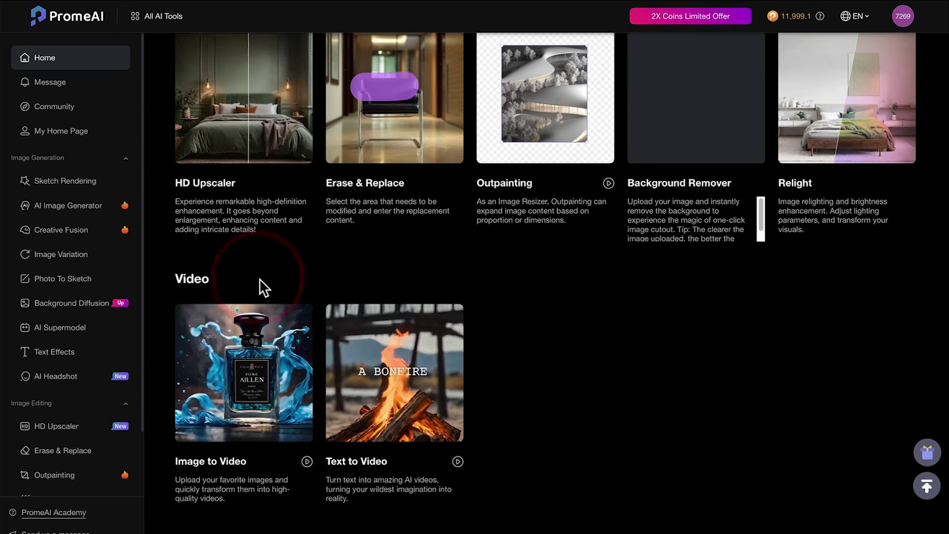
pyautogui.moveTo(230, 380)
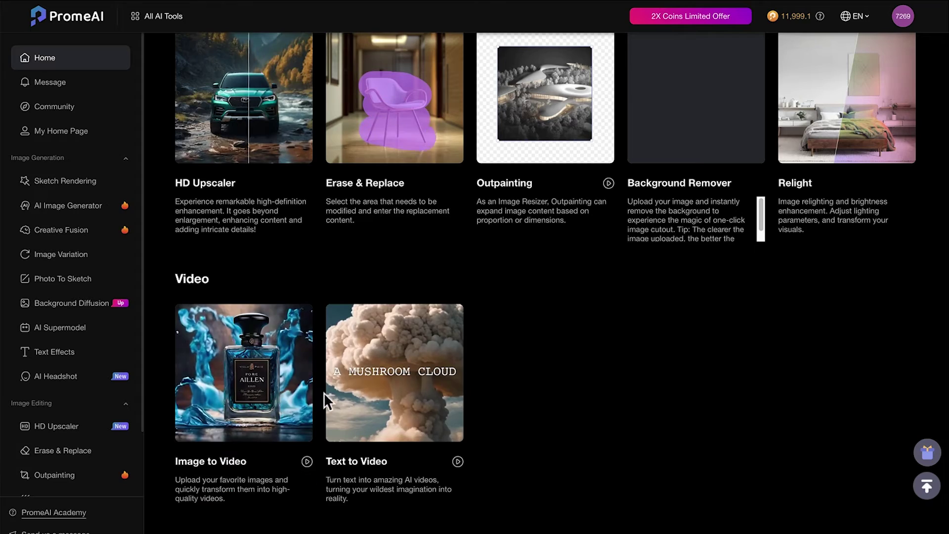
pyautogui.scroll(3, 159, 303)
pyautogui.scroll(8, 159, 302)
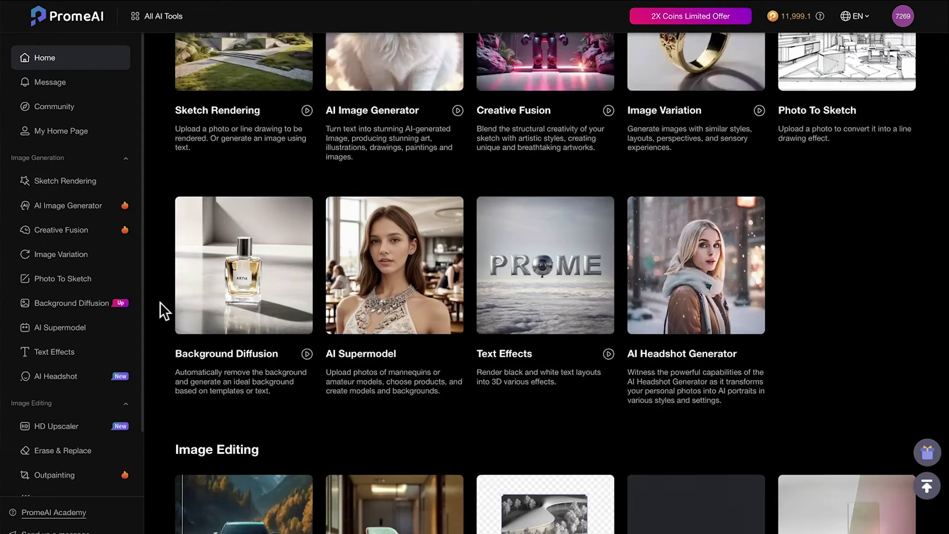
# Open Sketch Rendering and look through the scene categories from Architecture to Packaging Design.
pyautogui.click(75, 187)
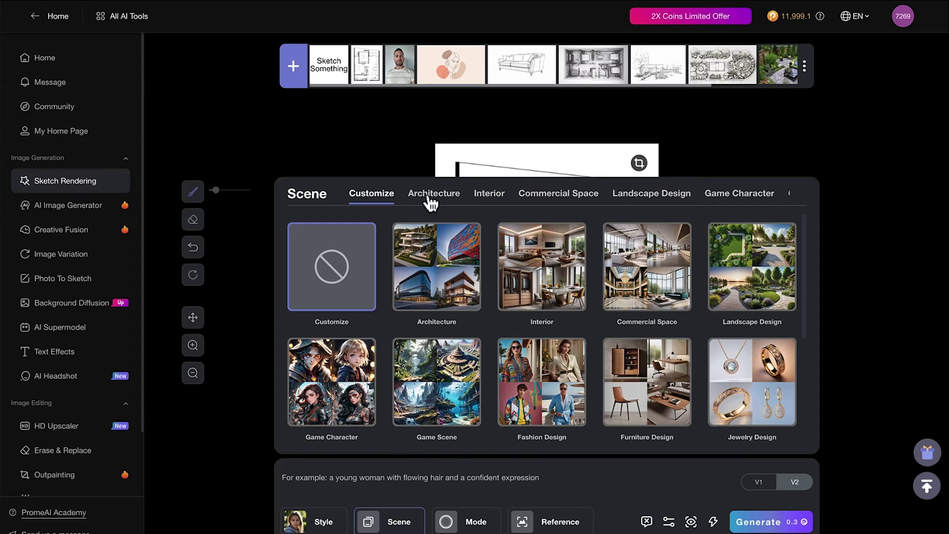
pyautogui.click(431, 200)
pyautogui.click(488, 197)
pyautogui.click(551, 196)
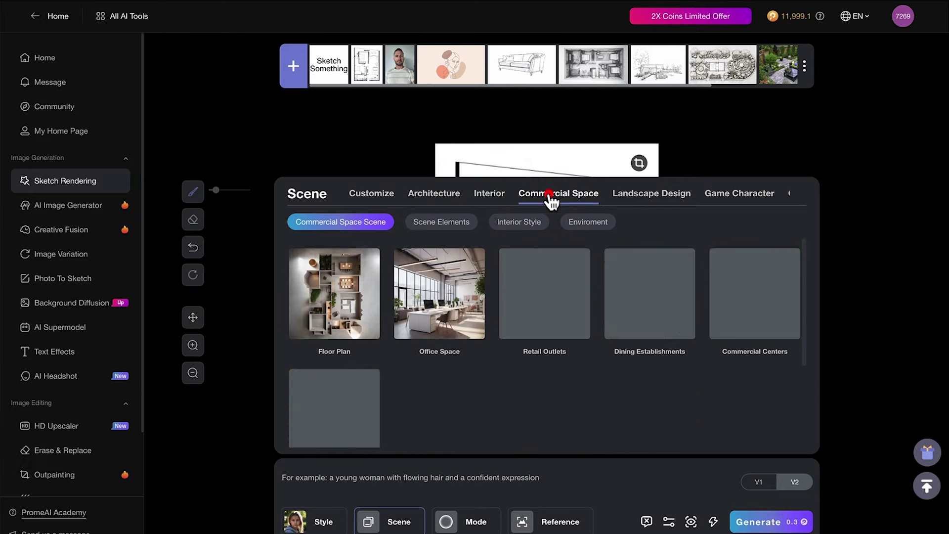
pyautogui.click(638, 196)
pyautogui.click(568, 196)
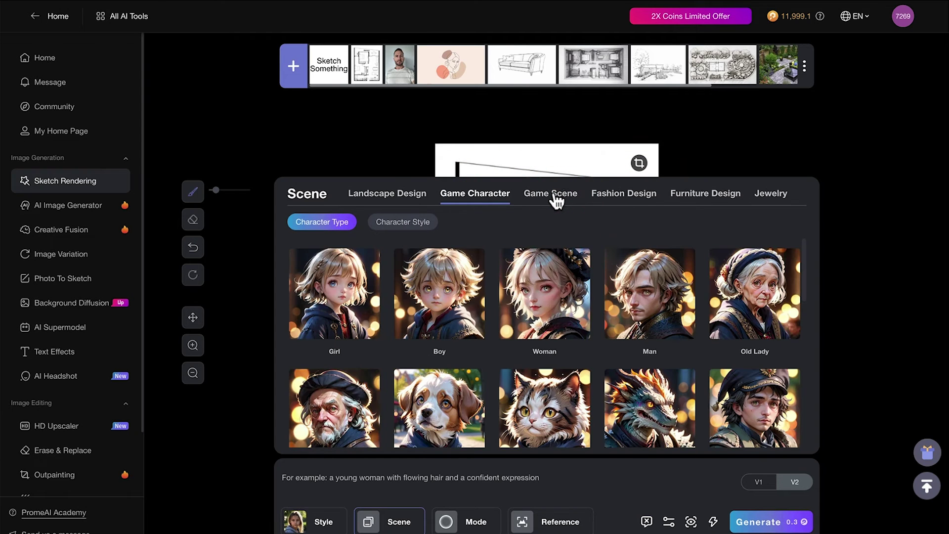
pyautogui.click(553, 196)
pyautogui.click(548, 200)
pyautogui.click(549, 198)
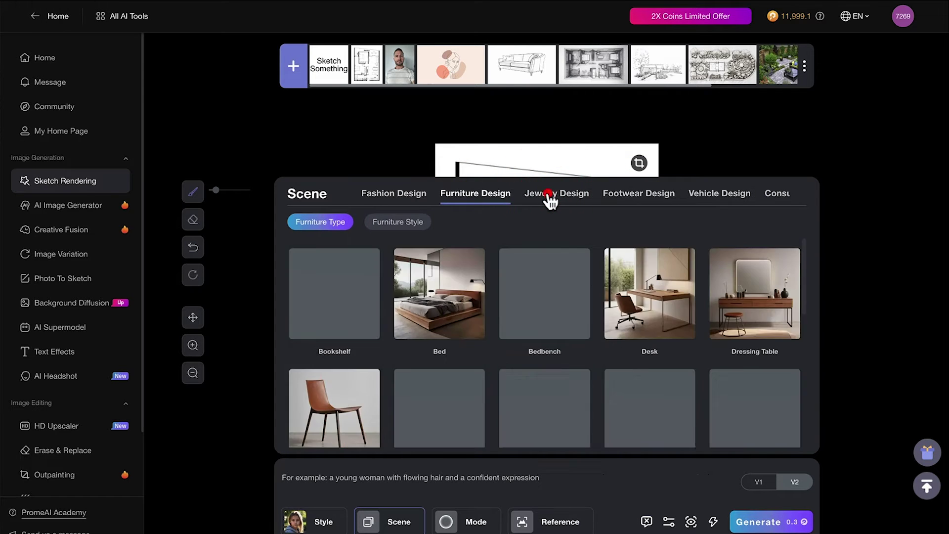
pyautogui.click(573, 200)
pyautogui.click(558, 200)
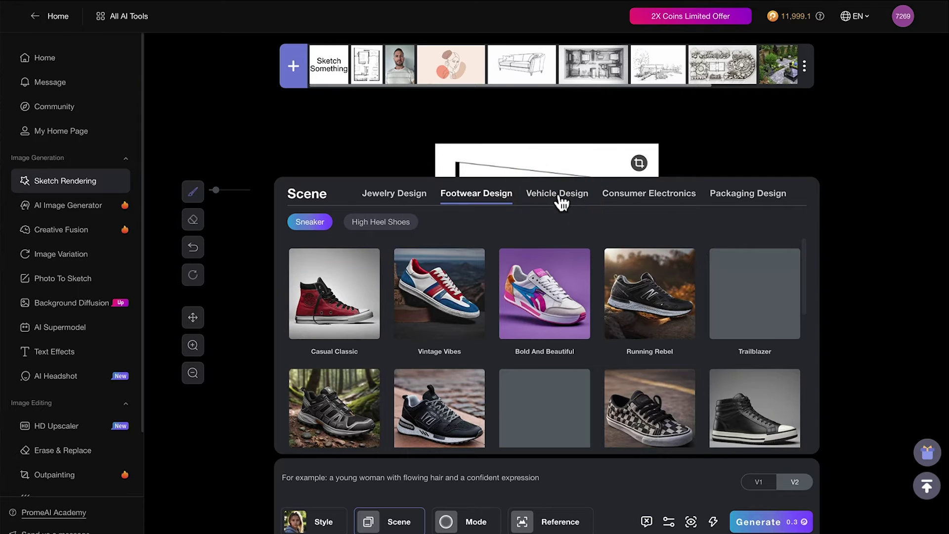
pyautogui.click(558, 199)
pyautogui.click(608, 199)
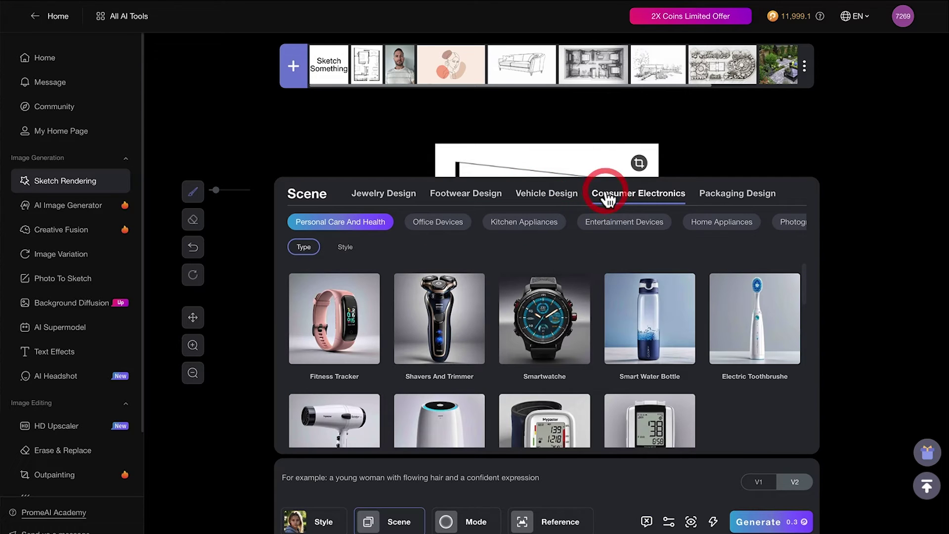
pyautogui.click(709, 200)
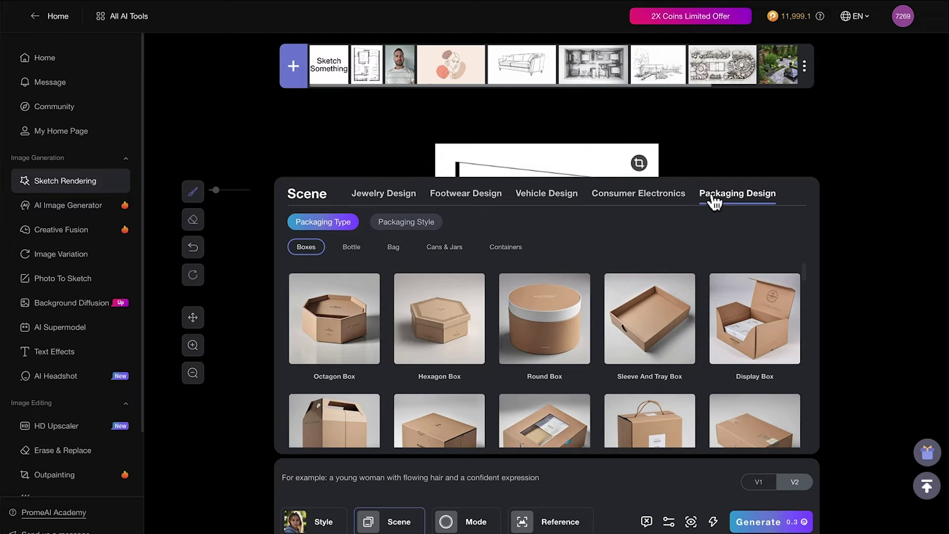
pyautogui.click(650, 298)
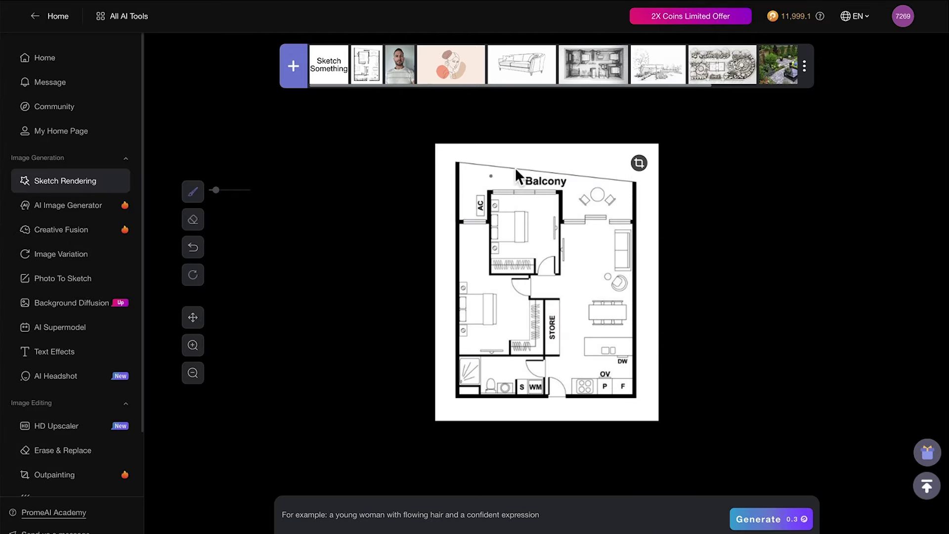
# Set the floor plan sketch's scene to the Interior Floor Plan and its render mode to Precision Concept.
pyautogui.click(381, 521)
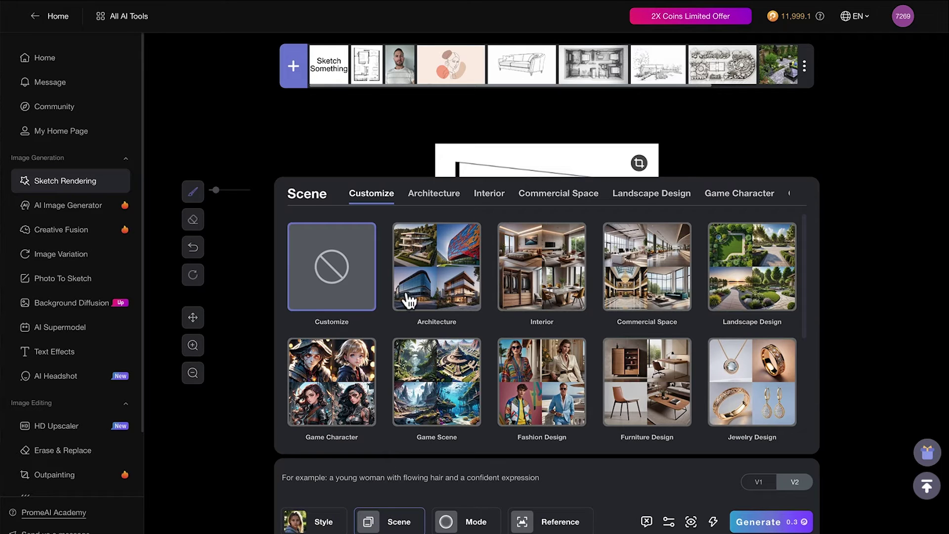
pyautogui.click(486, 195)
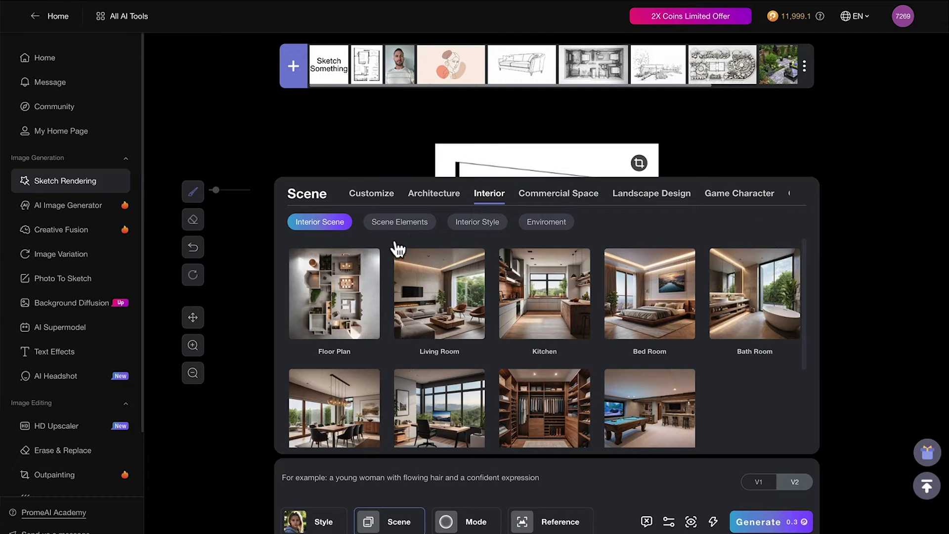
pyautogui.click(359, 307)
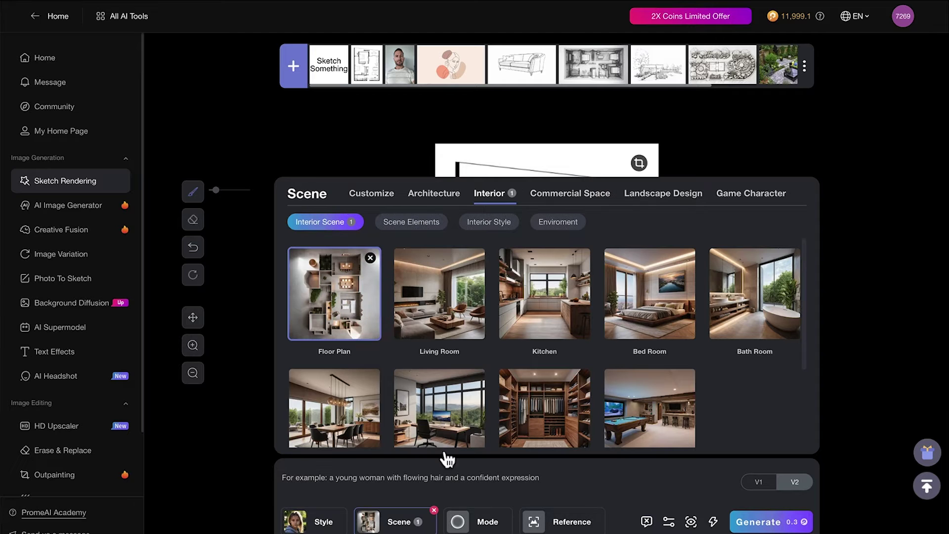
pyautogui.click(465, 525)
pyautogui.click(530, 297)
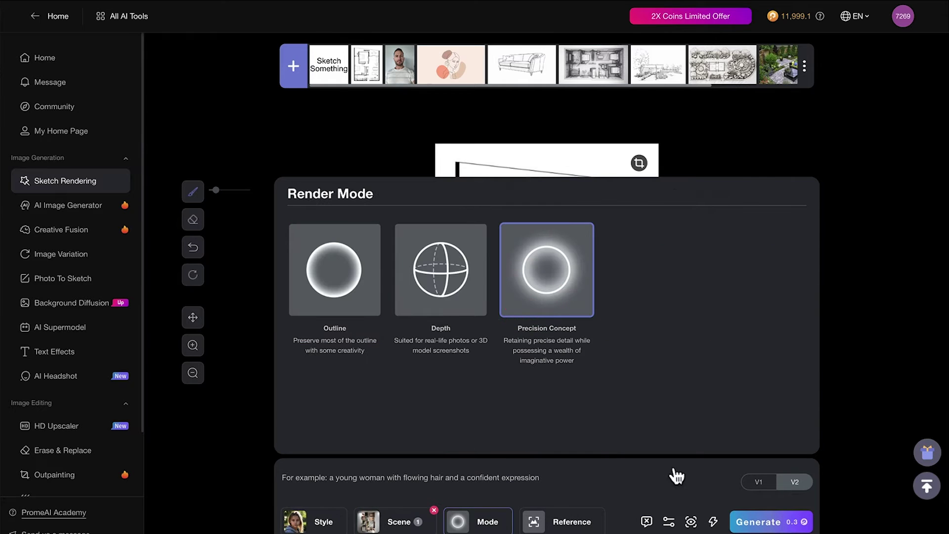
# Generate the floor plan rendering and open the middle result from the history.
pyautogui.click(768, 521)
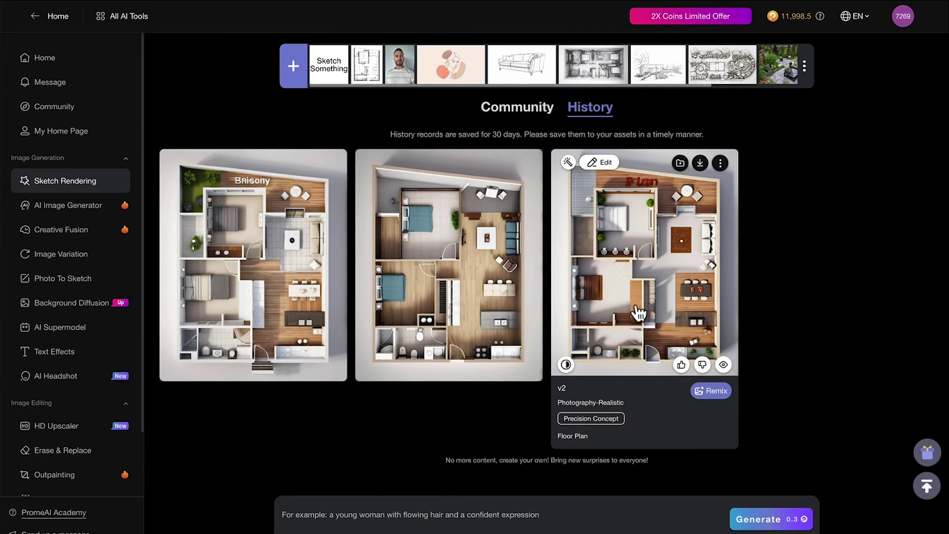
pyautogui.click(456, 277)
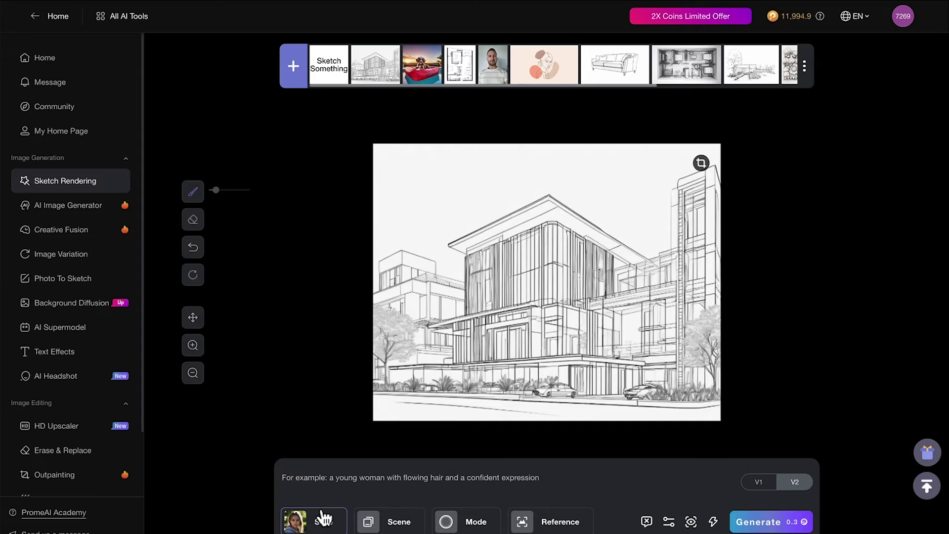
# Choose a scene for the modern building sketch and set its render mode to Precision Concept.
pyautogui.click(316, 520)
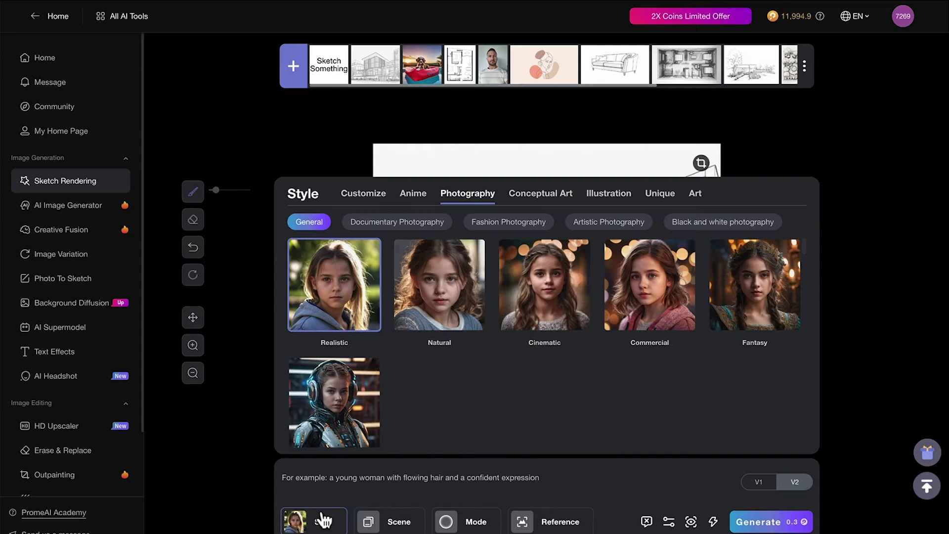
pyautogui.click(374, 519)
pyautogui.click(427, 306)
pyautogui.click(467, 520)
pyautogui.click(544, 299)
# Render the building sketch and page through the results in the side-by-side comparison.
pyautogui.click(748, 518)
pyautogui.click(309, 256)
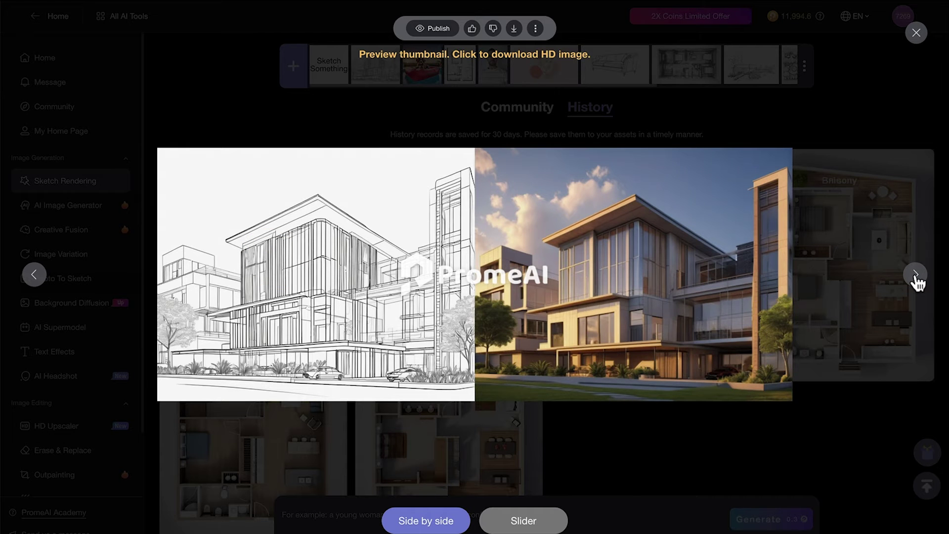
pyautogui.click(916, 277)
pyautogui.click(916, 277)
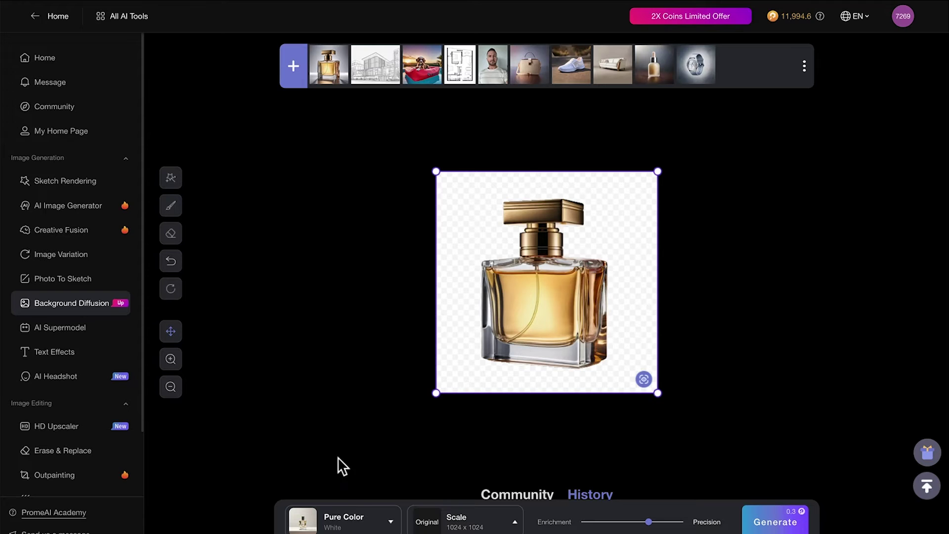
# Generate a Blue Nature background from the Small Objects category for the perfume bottle and page through the side-by-side results.
pyautogui.click(368, 518)
pyautogui.click(358, 365)
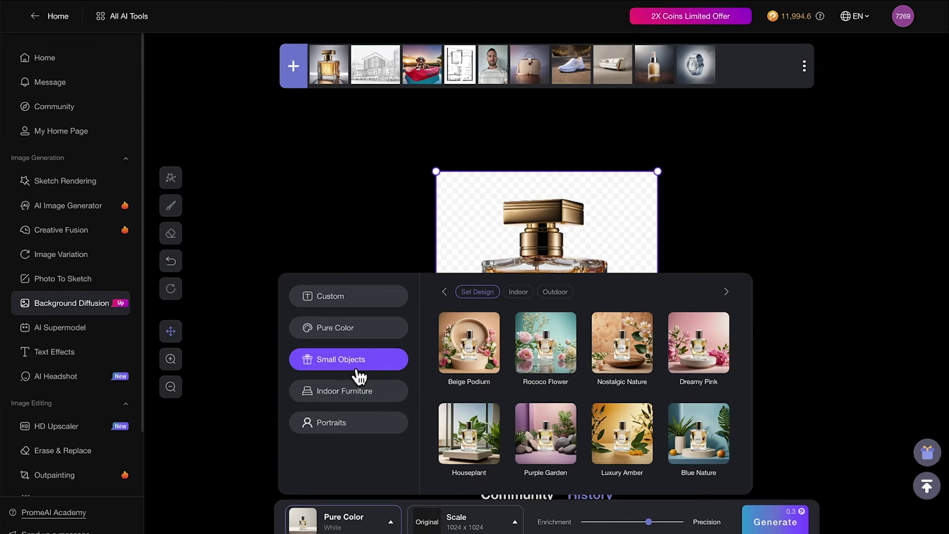
pyautogui.click(714, 425)
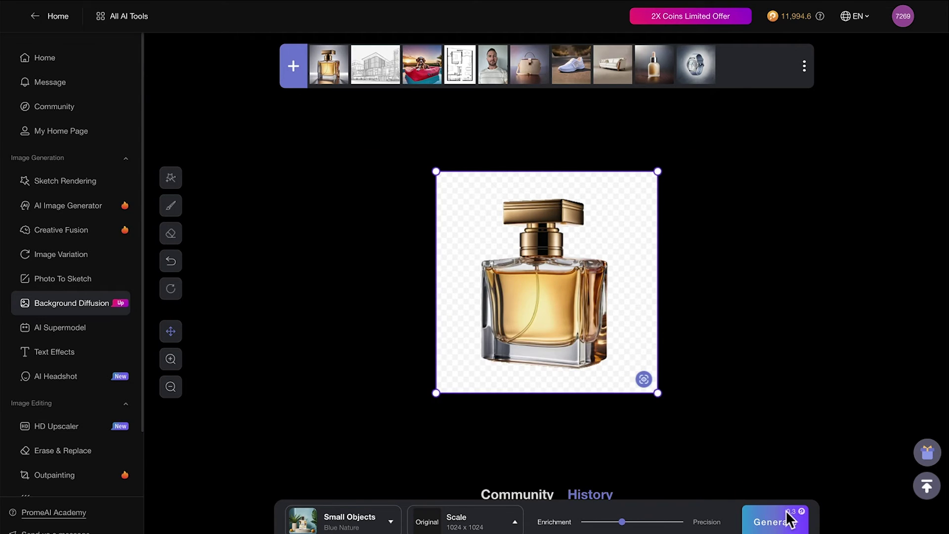
pyautogui.click(774, 522)
pyautogui.click(301, 275)
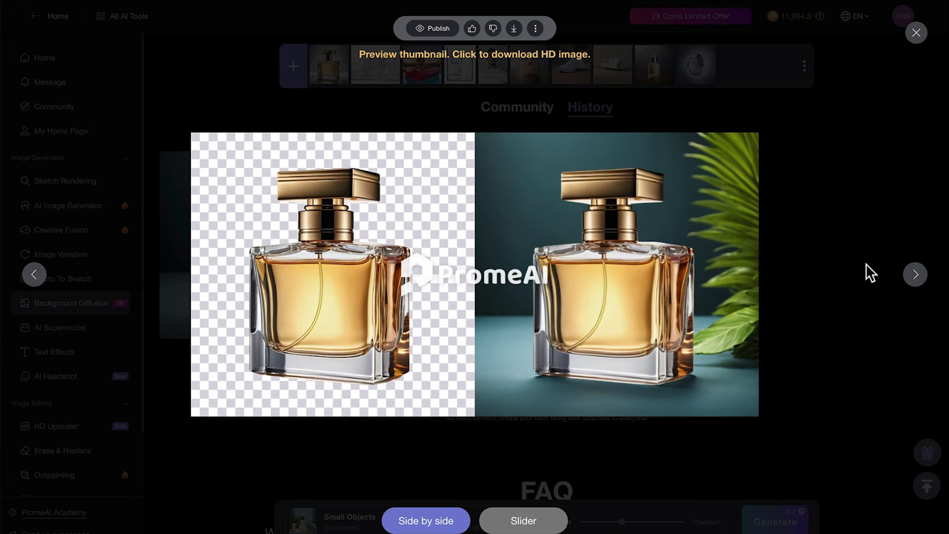
pyautogui.click(913, 274)
pyautogui.click(913, 275)
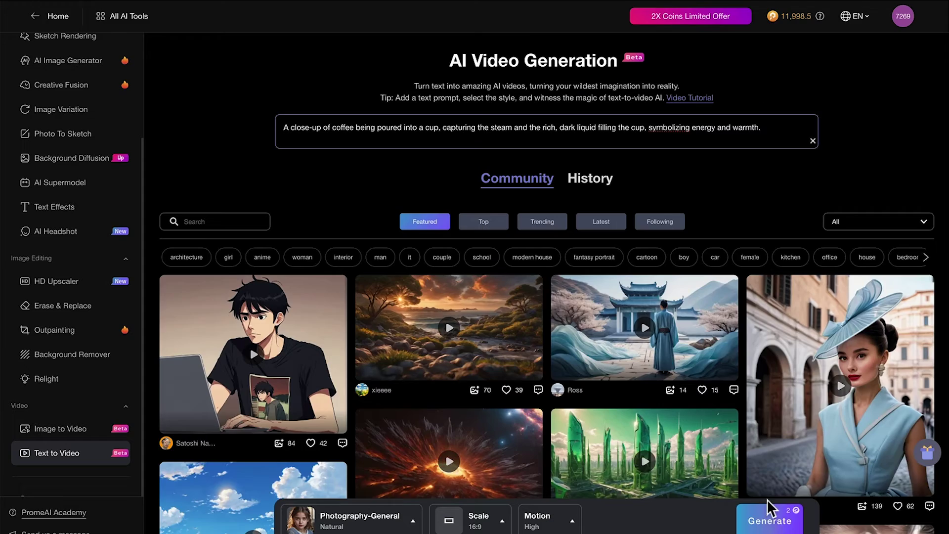
# Generate a text-to-video clip from the coffee-pouring prompt and open the resulting video.
pyautogui.click(769, 517)
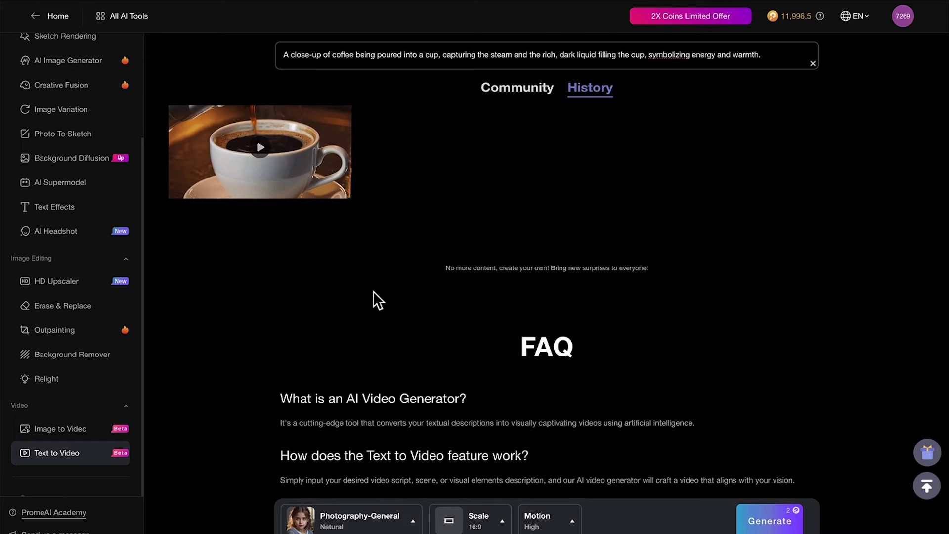
pyautogui.click(244, 140)
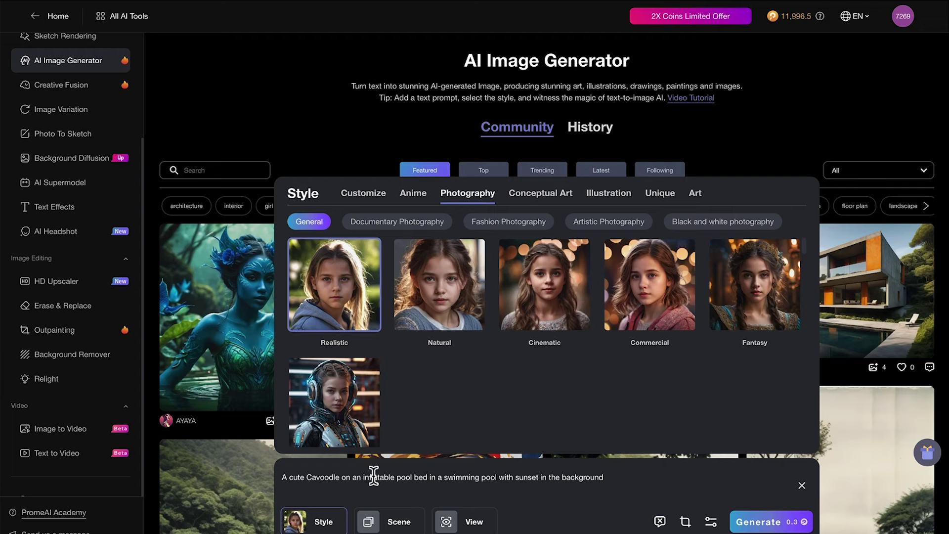
# Generate images from the prompt "A cute Cavoodle on an inflatable pool bed in a swimming pool with sunset in the background" and open a result.
pyautogui.click(402, 482)
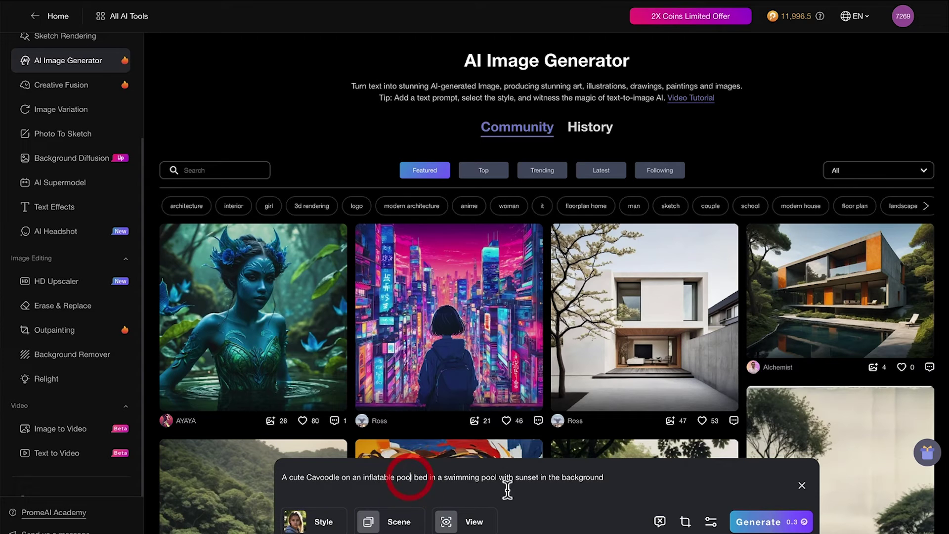
pyautogui.click(749, 520)
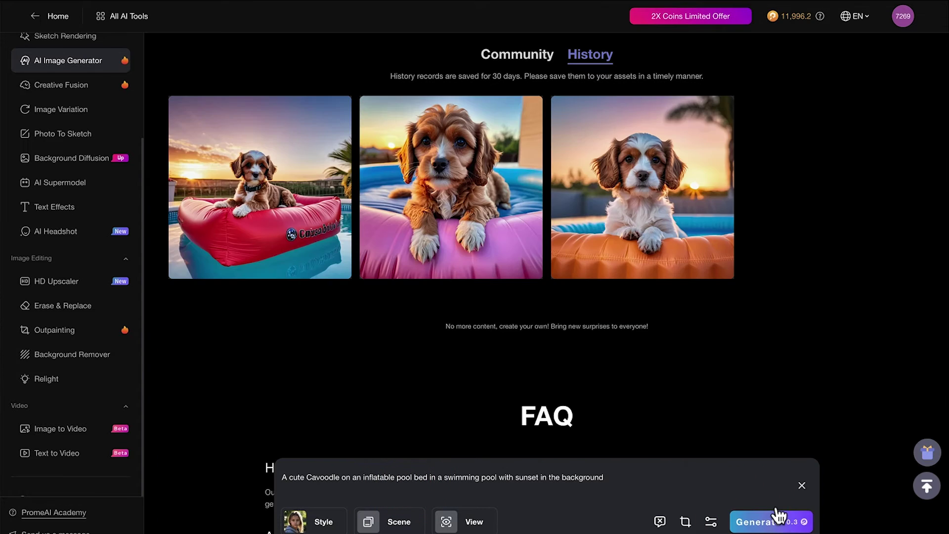
pyautogui.click(650, 271)
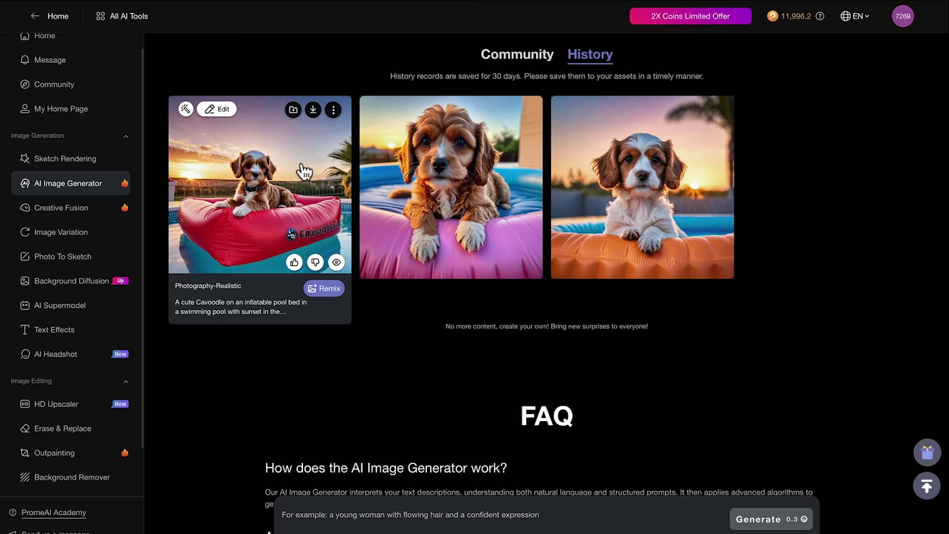
# Look at the options available for the generated puppy picture with the red pool bed.
pyautogui.click(333, 110)
pyautogui.moveTo(313, 111)
pyautogui.click(299, 204)
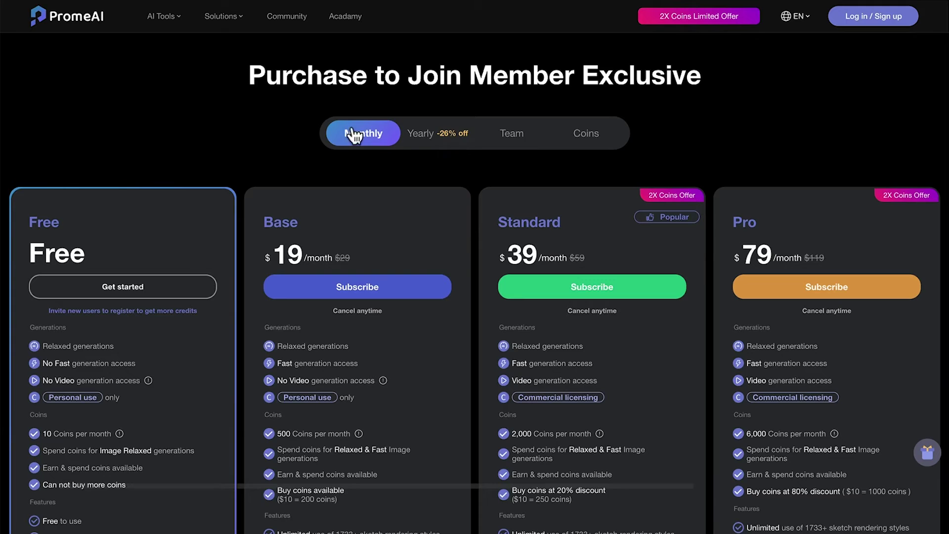
# View the Yearly prices of the PromeAI membership plans.
pyautogui.click(422, 133)
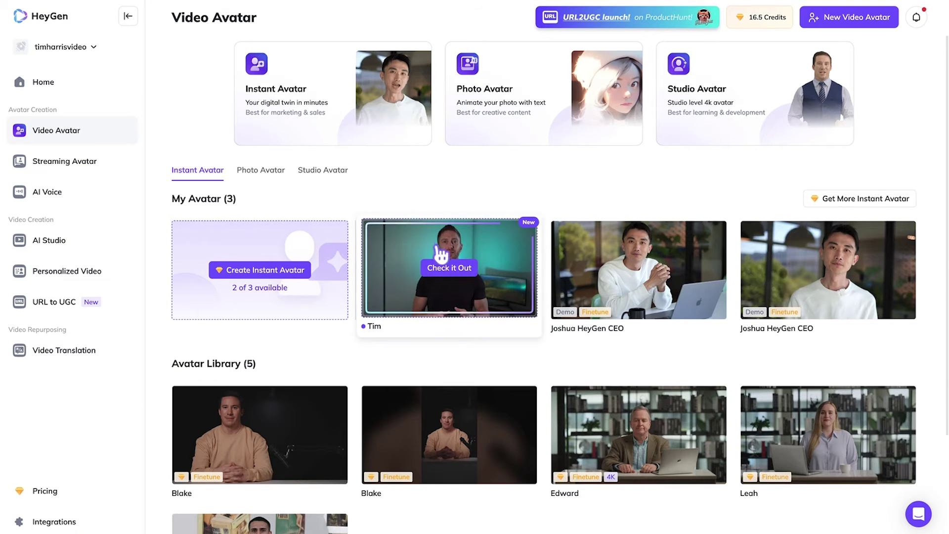
# Switch to HeyGen, open the newly created instant avatar and start a video with it in AI Studio.
pyautogui.click(441, 261)
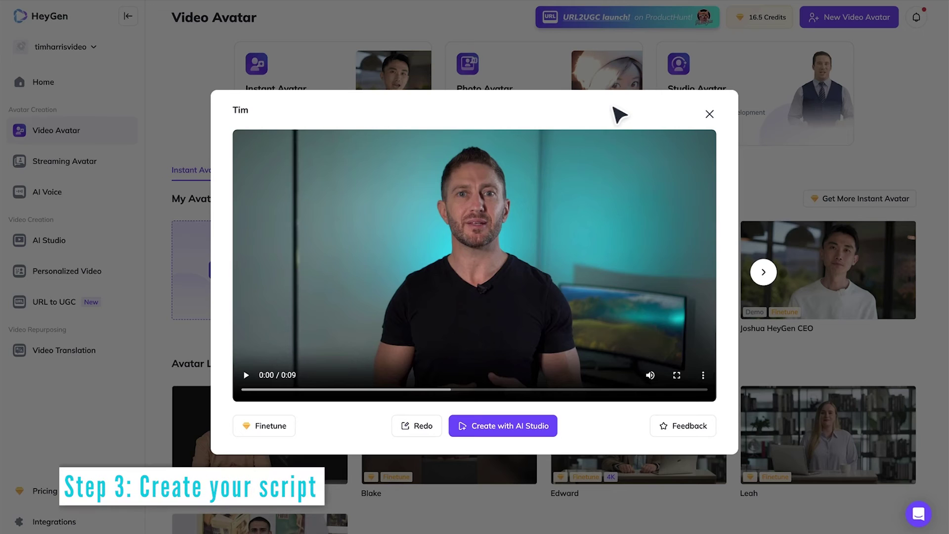
pyautogui.click(487, 425)
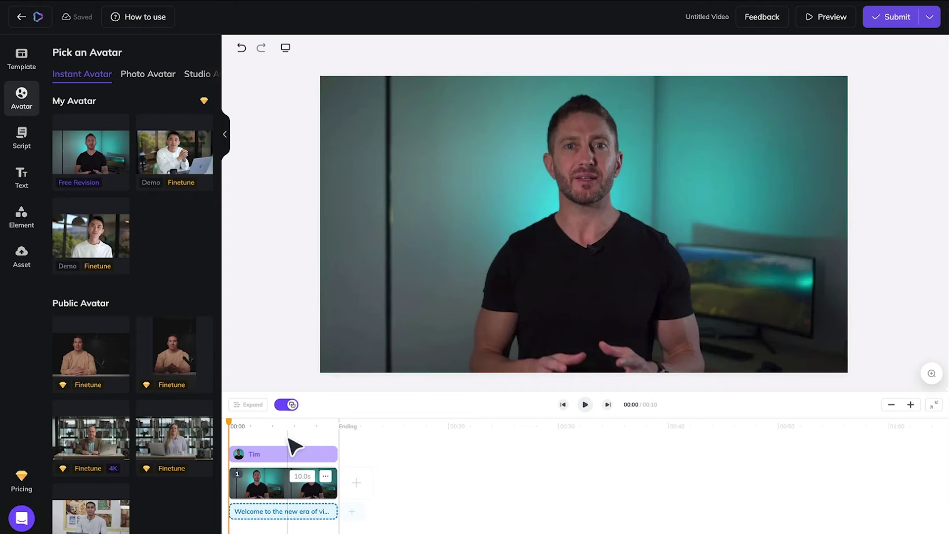
# Set the script's AI voice to the custom voice made from the instant avatar.
pyautogui.click(22, 136)
pyautogui.click(93, 99)
pyautogui.click(283, 185)
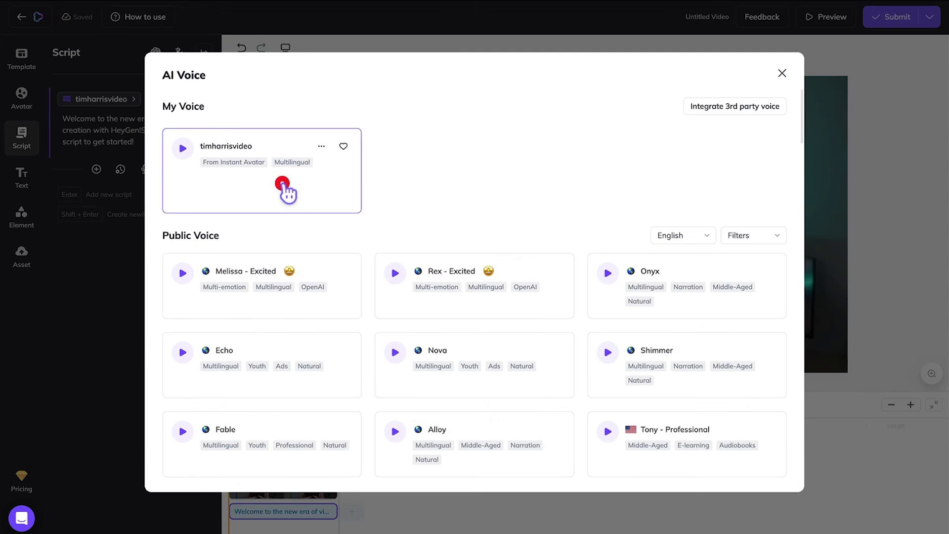
# Replace the script with "In this video, I'm going to show you how to create your own AI clone talking avatar..." and preview its audio.
pyautogui.moveTo(156, 142); pyautogui.dragTo(47, 112)
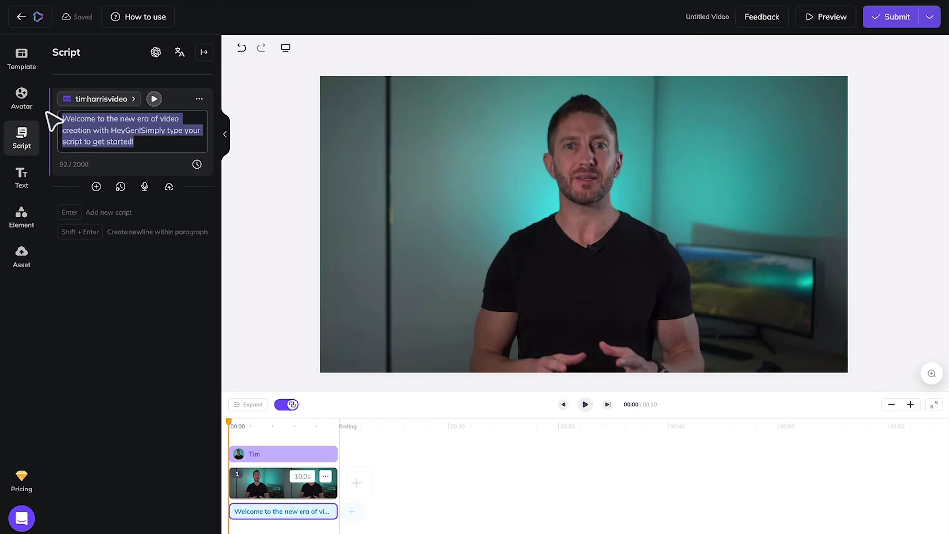
pyautogui.write("In this video, I'm going to show you how to create your own AI clone talking avatar using the best AI clone software, HeyJen. It is so convincing, I bet you didn't even realise that I am actually an AI clone!")
pyautogui.click(250, 89)
pyautogui.click(156, 52)
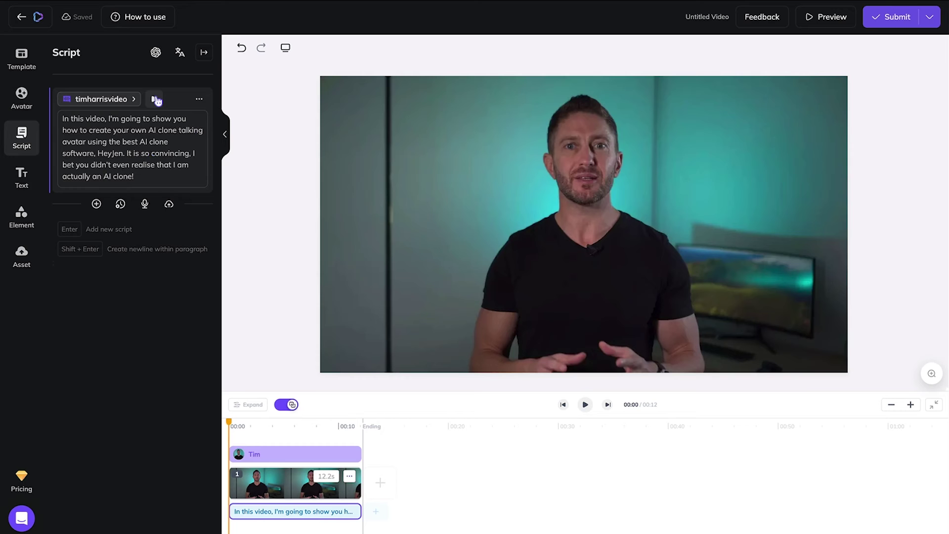
# Open the script's options, try ending the script with a full stop instead of the exclamation mark, and listen to it.
pyautogui.click(200, 100)
pyautogui.moveTo(300, 131); pyautogui.dragTo(290, 135)
pyautogui.click(98, 155)
pyautogui.press('BackSpace')
pyautogui.write('.')
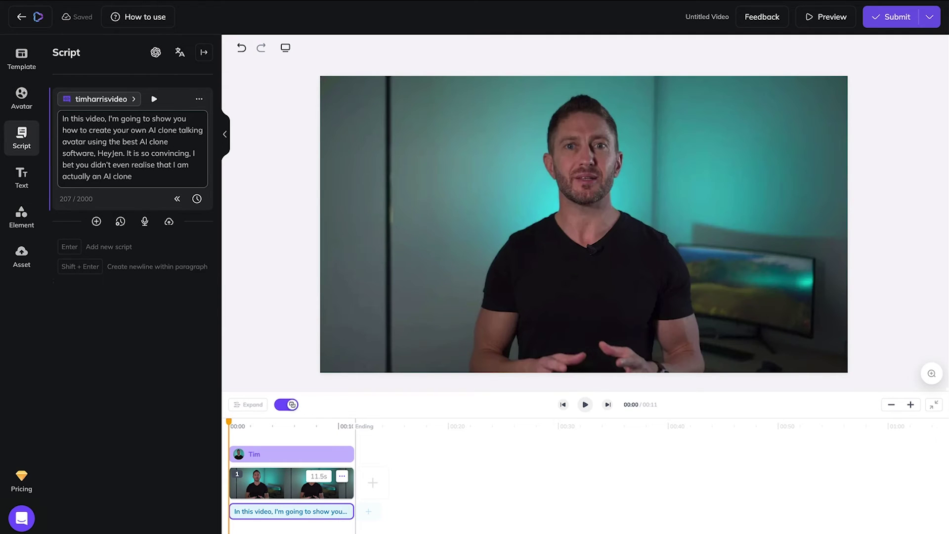
pyautogui.click(155, 99)
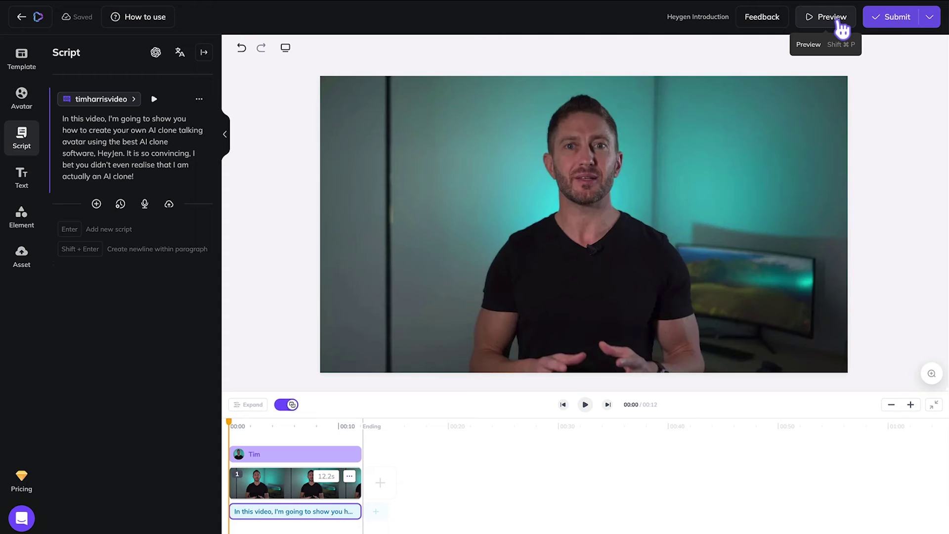
# Submit the Heygen Introduction video for production and confirm the use of credits.
pyautogui.click(893, 20)
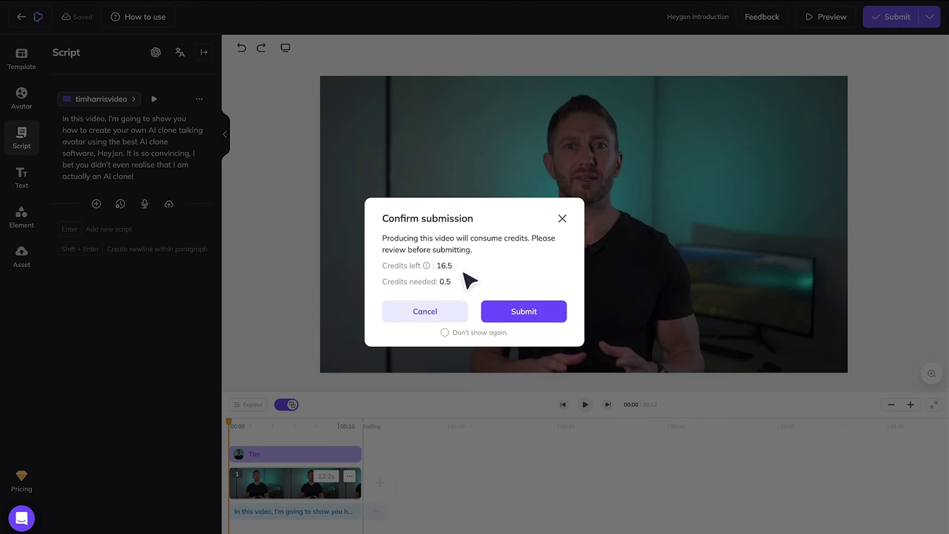
pyautogui.click(517, 312)
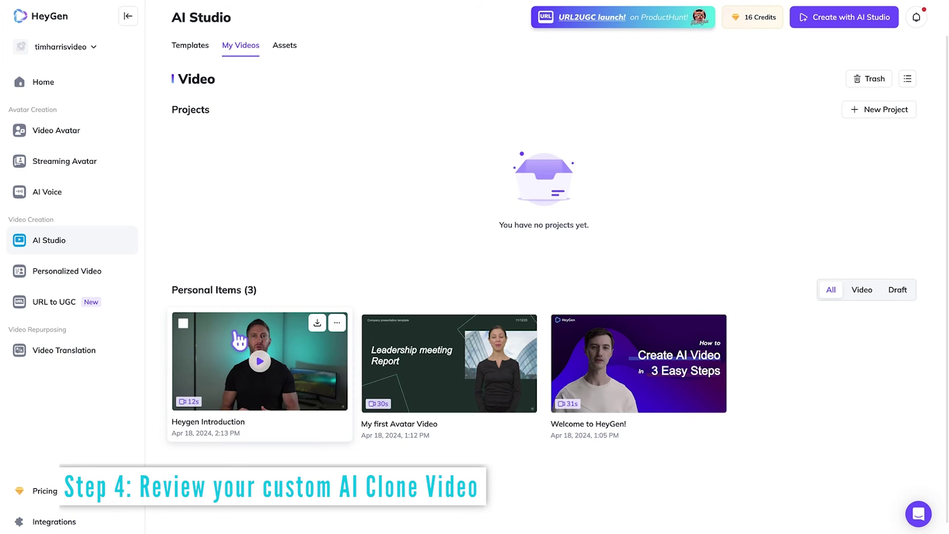
# Open the finished Heygen Introduction video, play it in full screen and return to its details page.
pyautogui.click(235, 332)
pyautogui.click(564, 283)
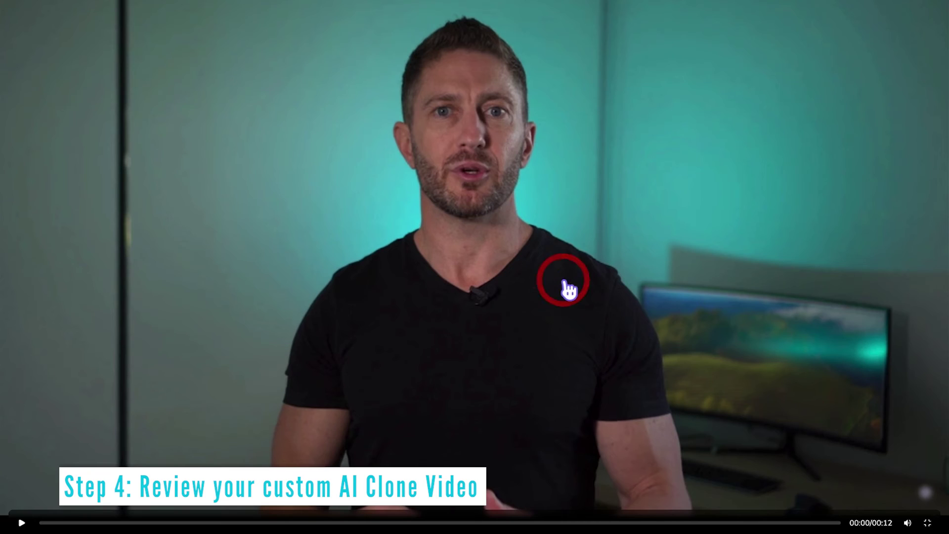
pyautogui.click(23, 522)
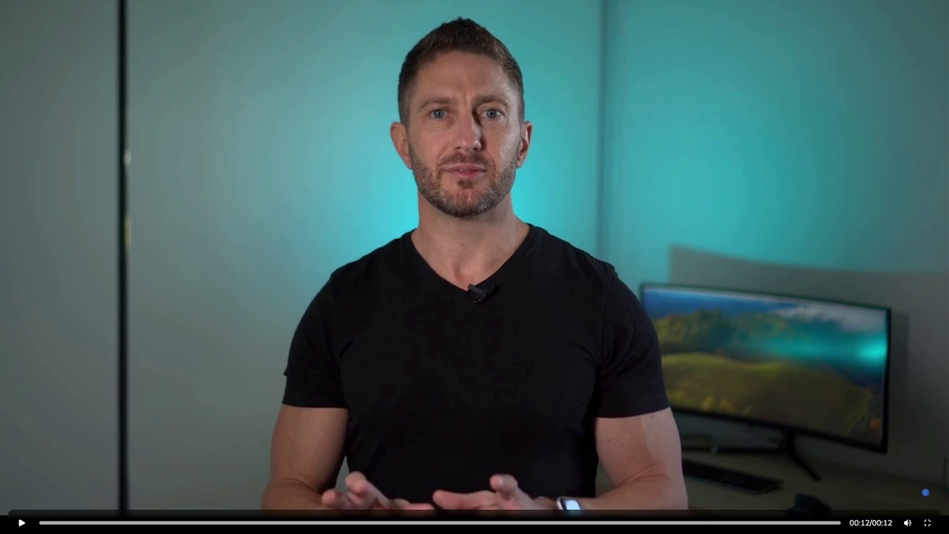
pyautogui.press('space')
pyautogui.press('Escape')
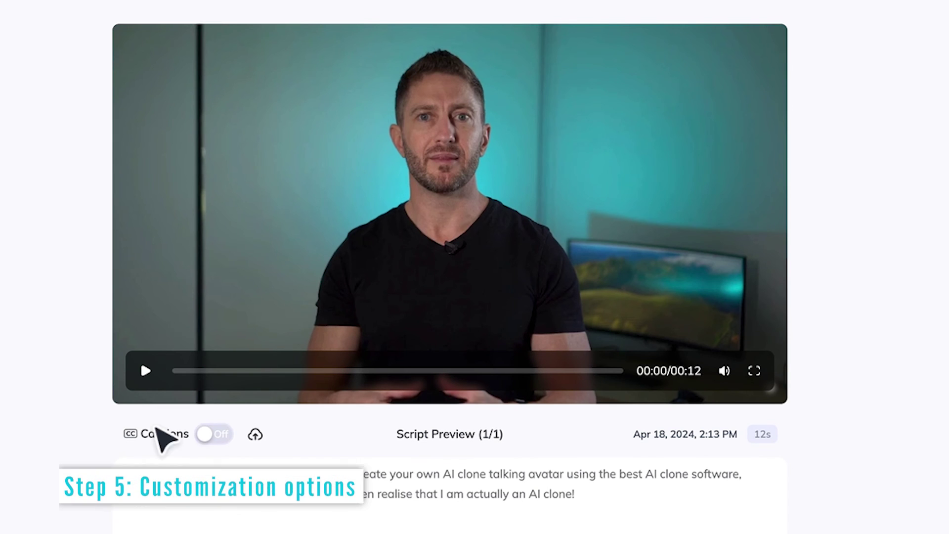
# Try the video's captions option and download the original video in 1080P.
pyautogui.click(211, 434)
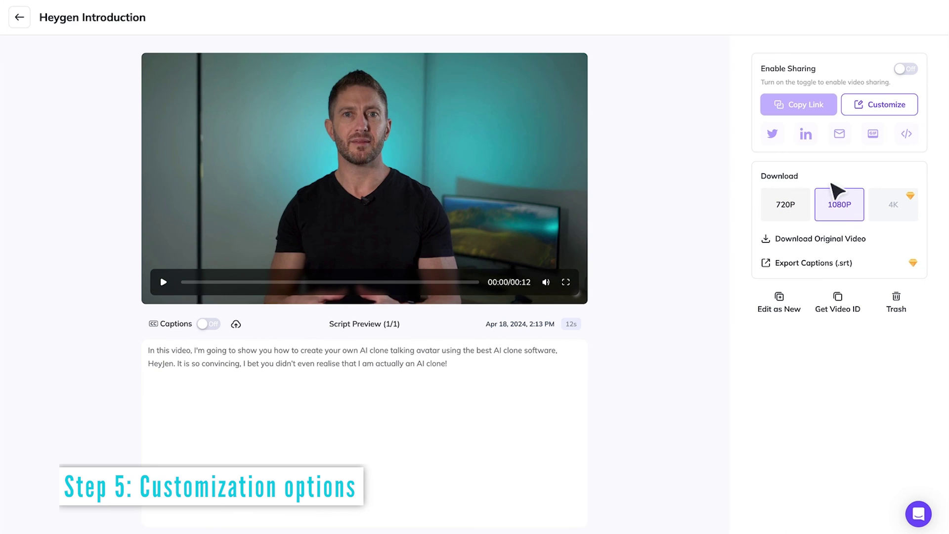
pyautogui.click(817, 239)
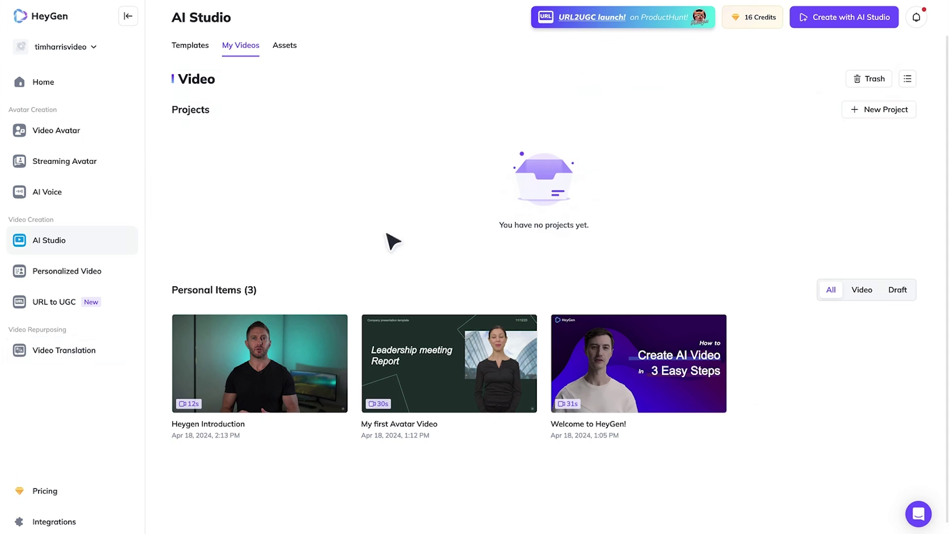
# Open Video Translation, add Heygen Introduction.mp4 and start a direct translation of it.
pyautogui.click(65, 349)
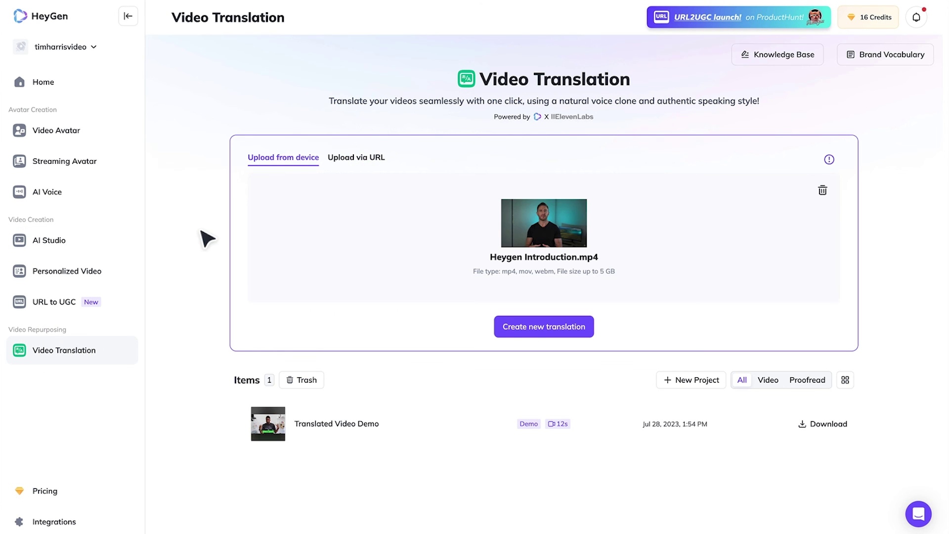
pyautogui.click(544, 326)
pyautogui.click(454, 225)
# Set the translation's output language to Spanish v1 and submit it.
pyautogui.click(452, 190)
pyautogui.write('sp')
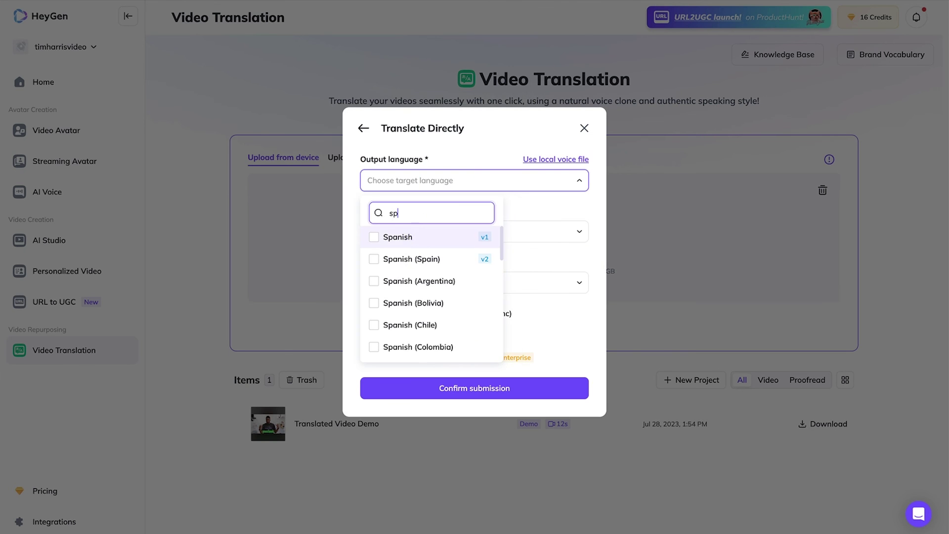
pyautogui.click(379, 239)
pyautogui.click(541, 216)
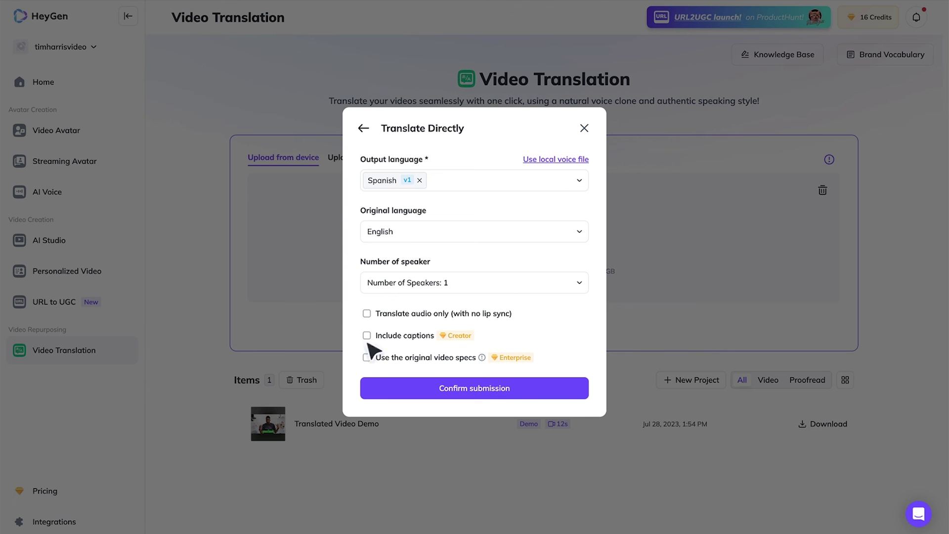
pyautogui.click(483, 394)
pyautogui.click(523, 396)
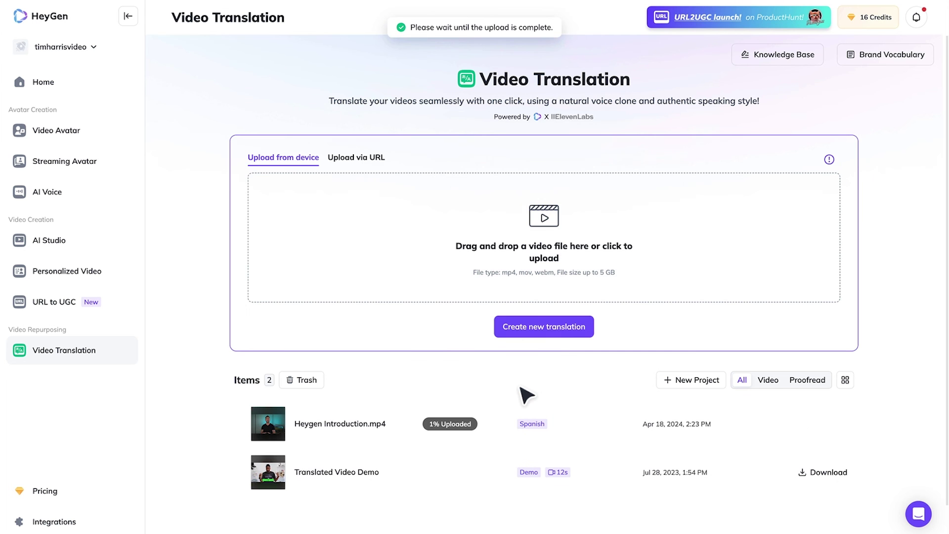